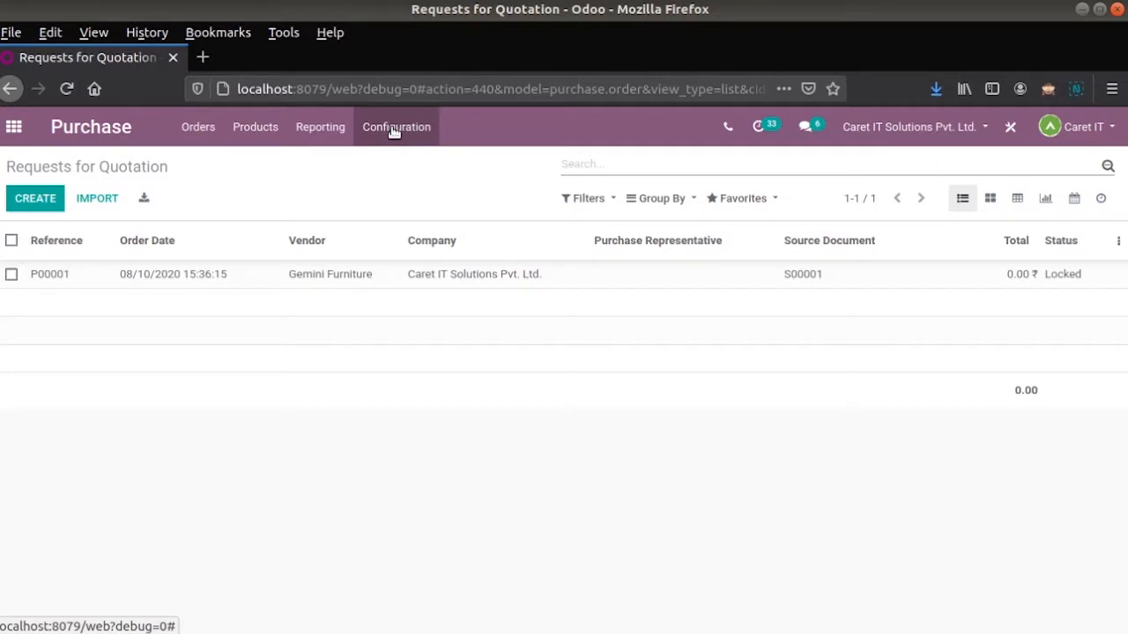
Step: Open the Purchase settings and check the 3-way matching option under Invoicing
{"action": "left_click", "coordinate": [394, 129]}
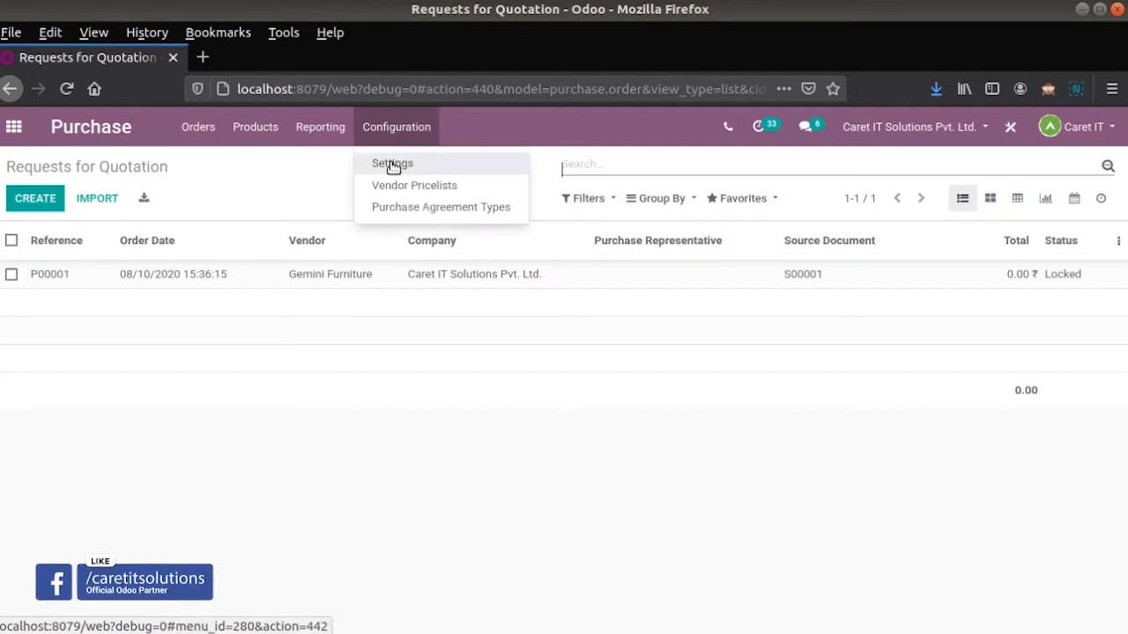
{"action": "left_click", "coordinate": [392, 165]}
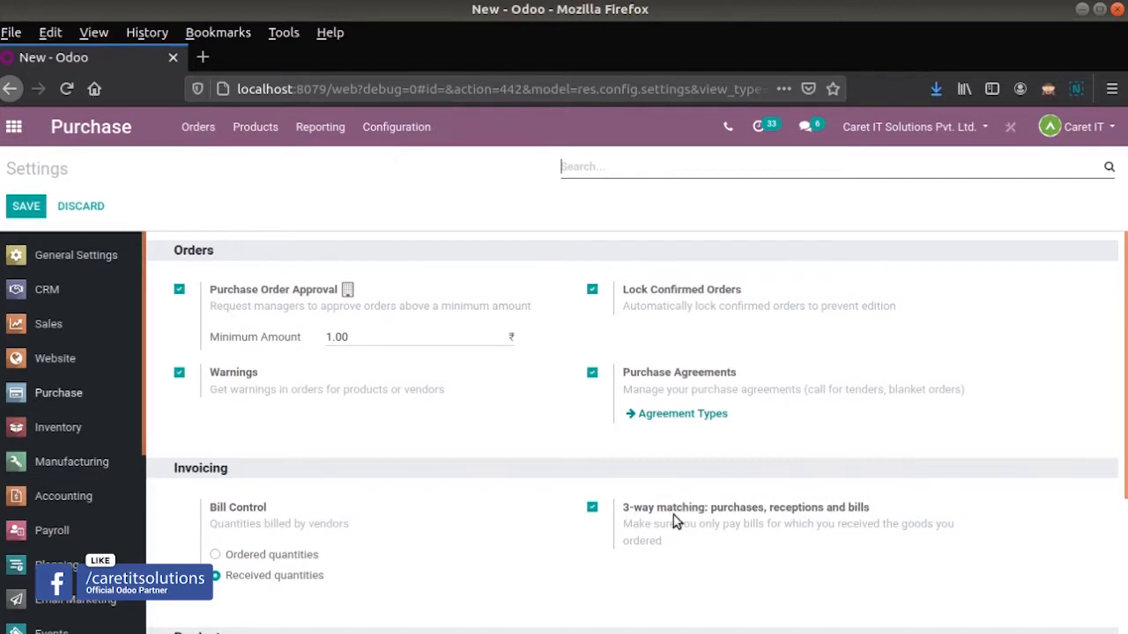
{"action": "mouse_move", "coordinate": [592, 521]}
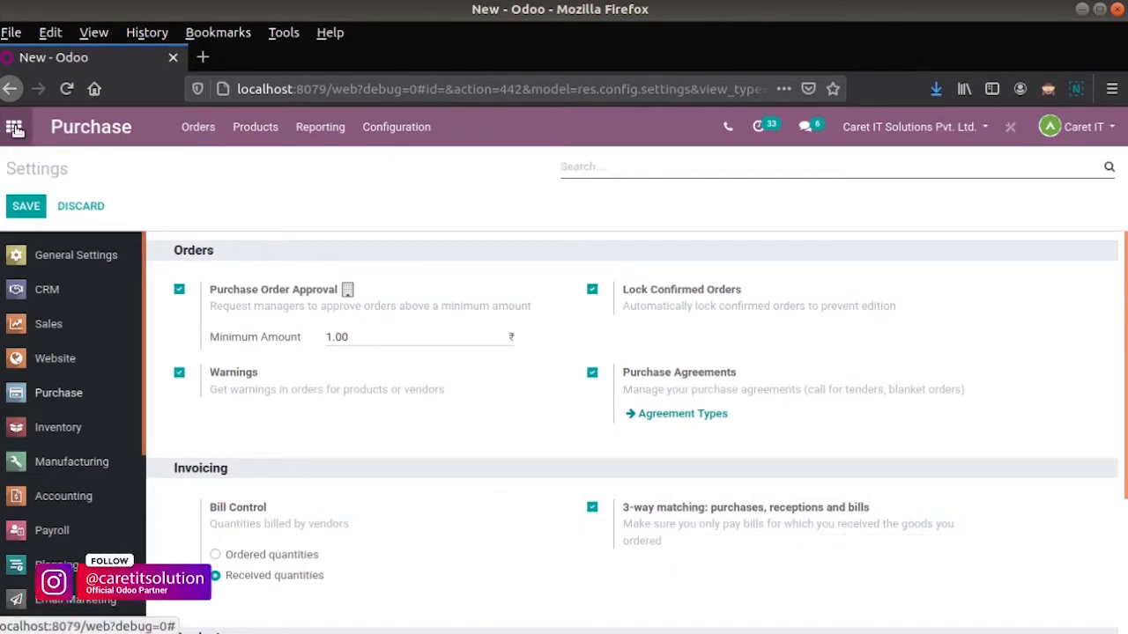
Step: Create a new request for quotation with Azure Interior as the vendor
{"action": "left_click", "coordinate": [61, 130]}
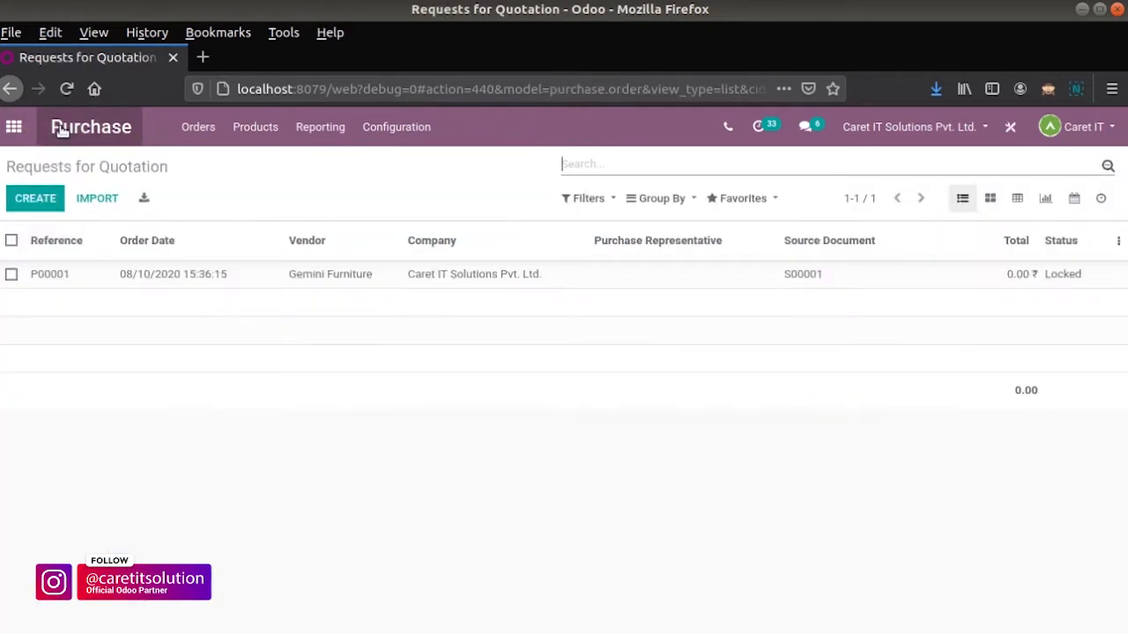
{"action": "left_click", "coordinate": [33, 199]}
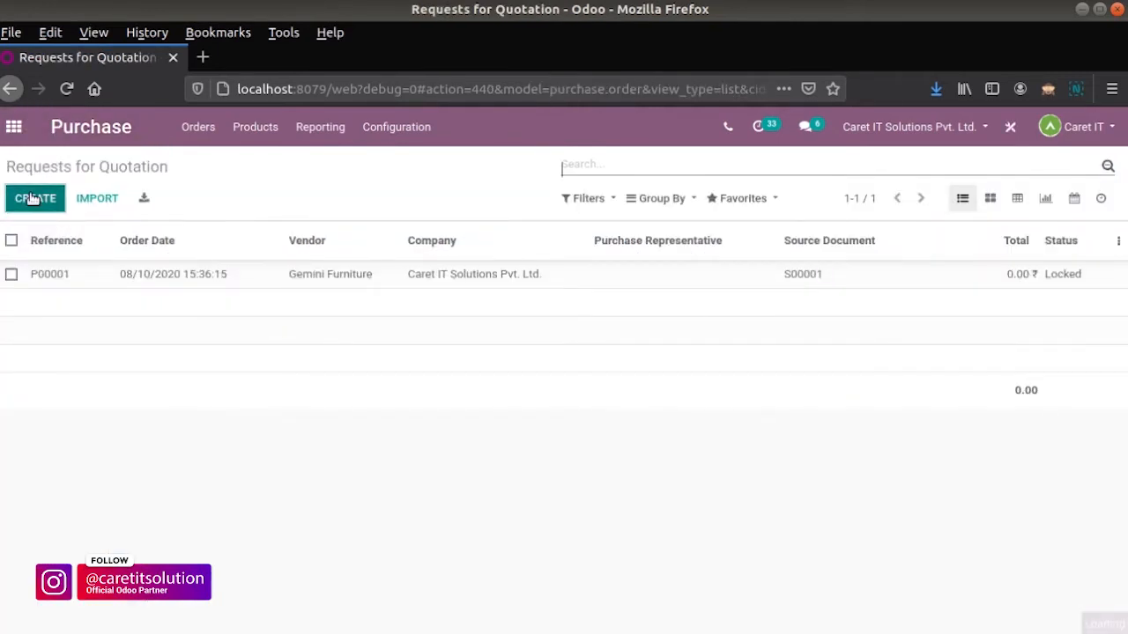
{"action": "left_click", "coordinate": [272, 377]}
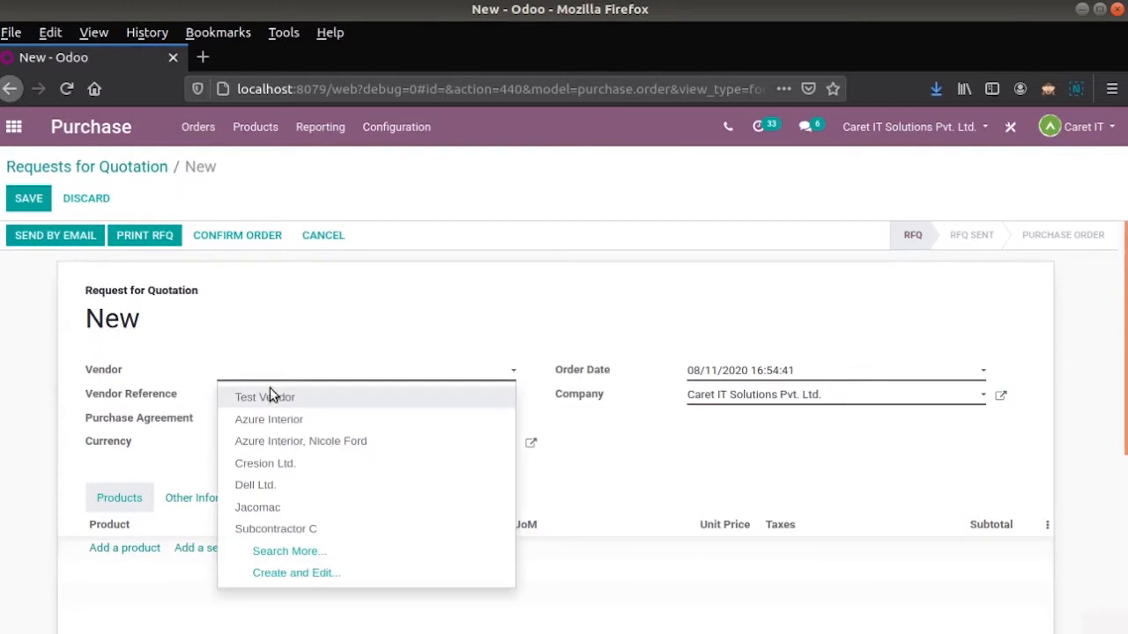
{"action": "left_click", "coordinate": [281, 416]}
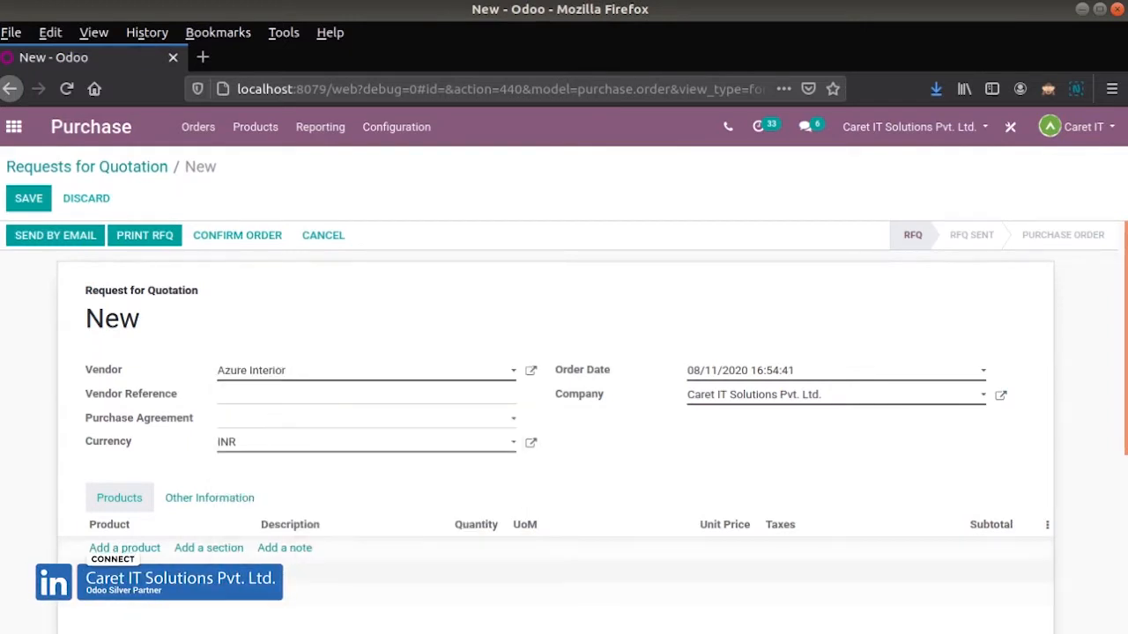
Step: Add the product [FURN_1118] Corner Desk Black as an order line
{"action": "left_click", "coordinate": [124, 548]}
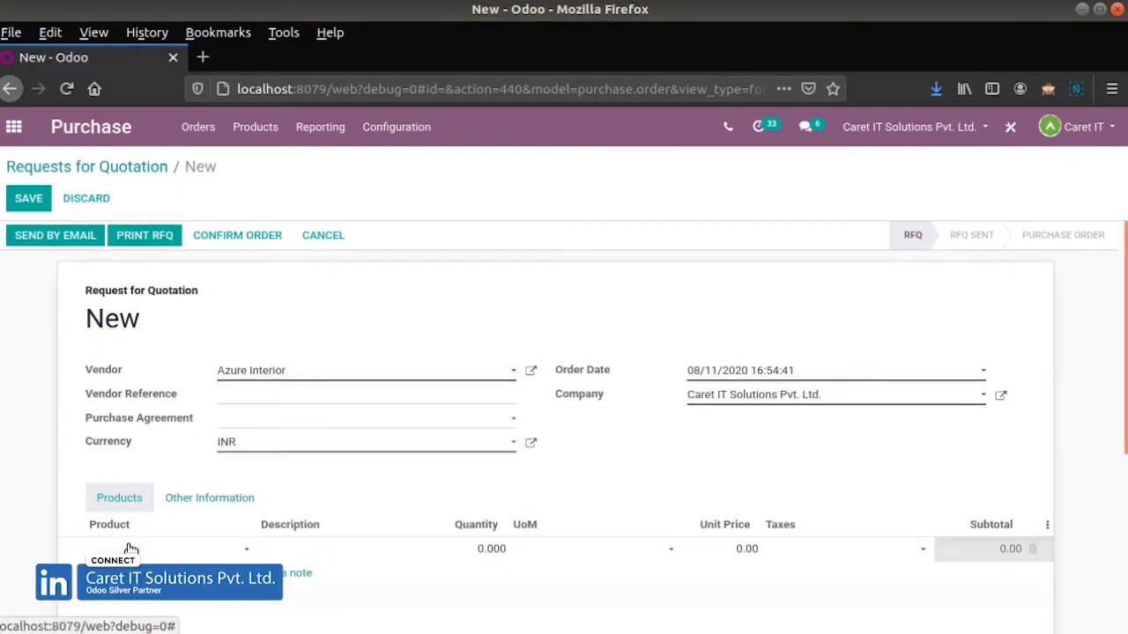
{"action": "type", "text": "cor"}
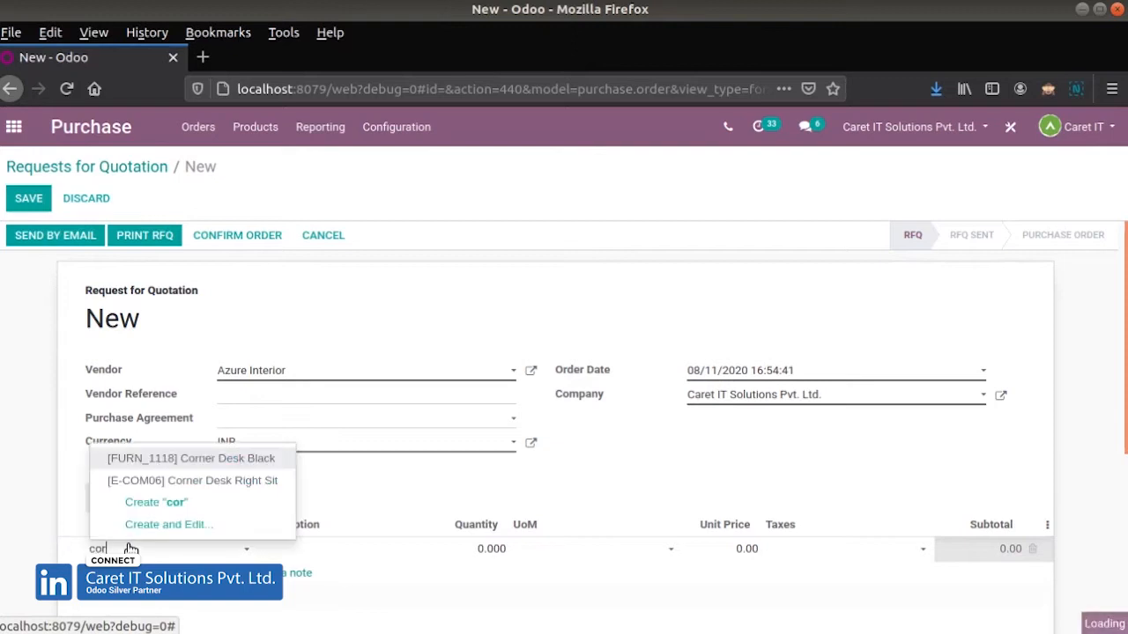
{"action": "left_click", "coordinate": [255, 466]}
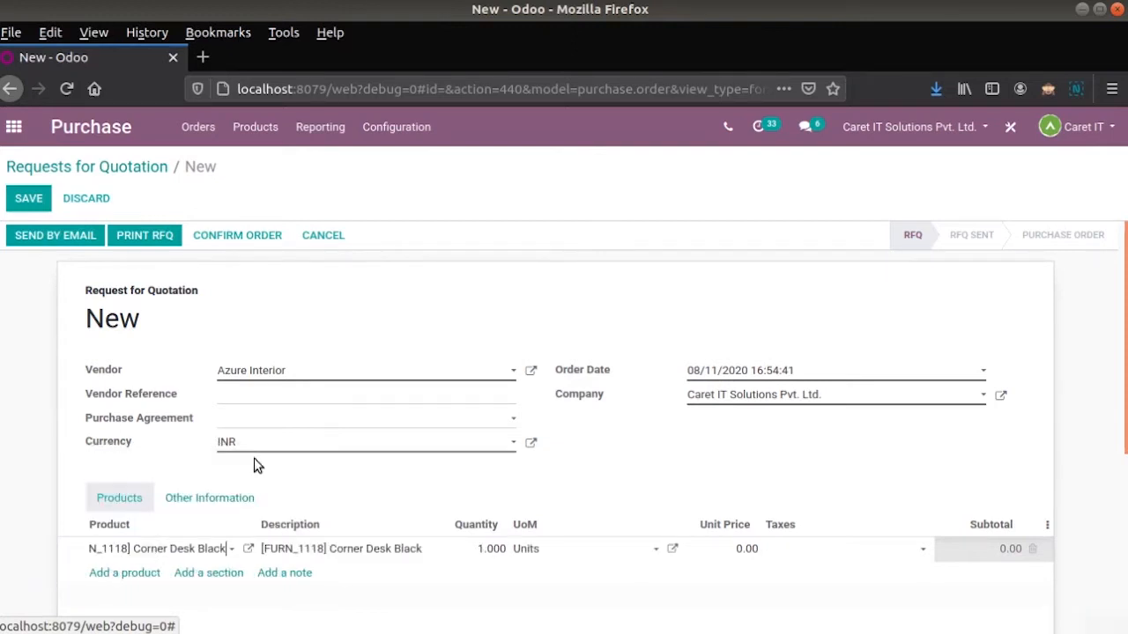
Step: Open the Corner Desk Black product record, check its vendor bill control policy, and save the record
{"action": "left_click", "coordinate": [249, 549]}
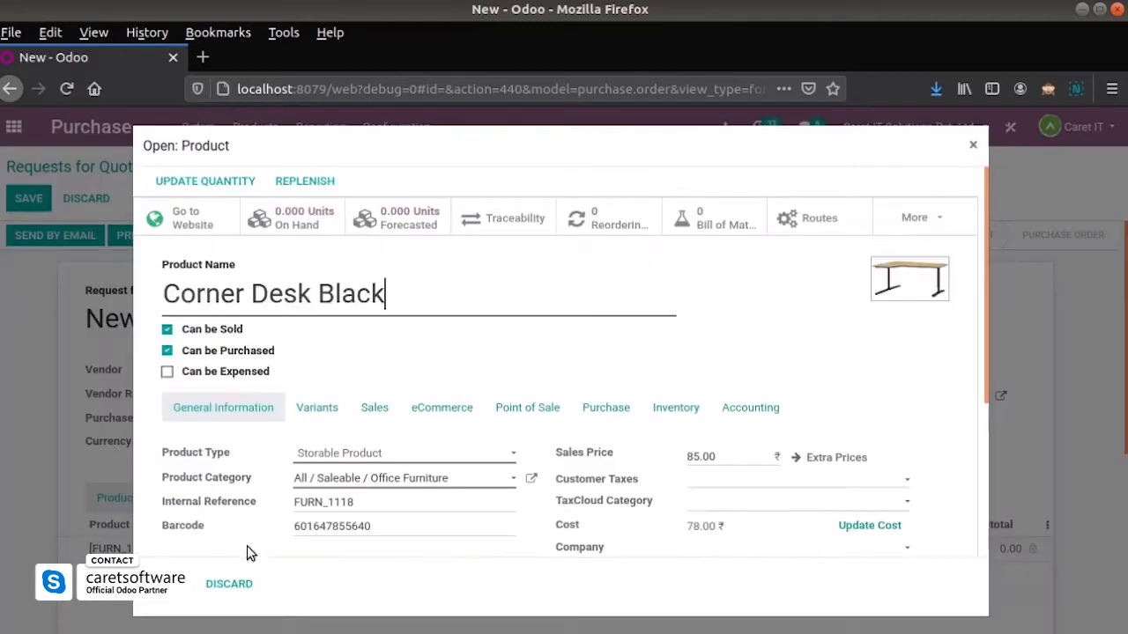
{"action": "left_click", "coordinate": [606, 407]}
{"action": "scroll", "coordinate": [608, 411], "scroll_direction": "down", "scroll_amount": 5}
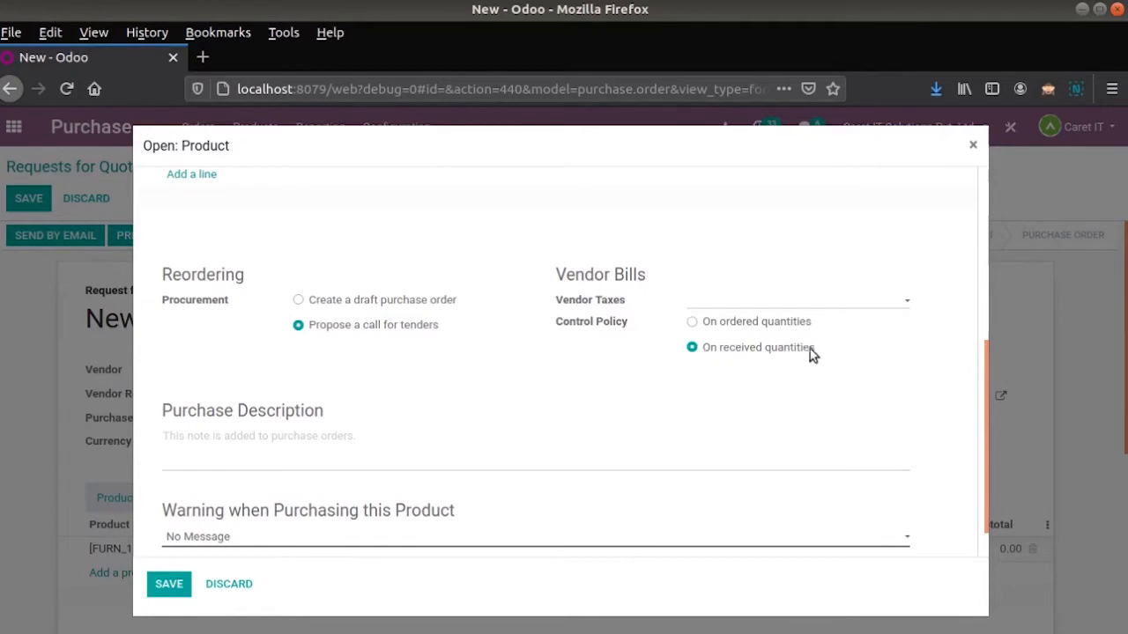
{"action": "left_click", "coordinate": [168, 584]}
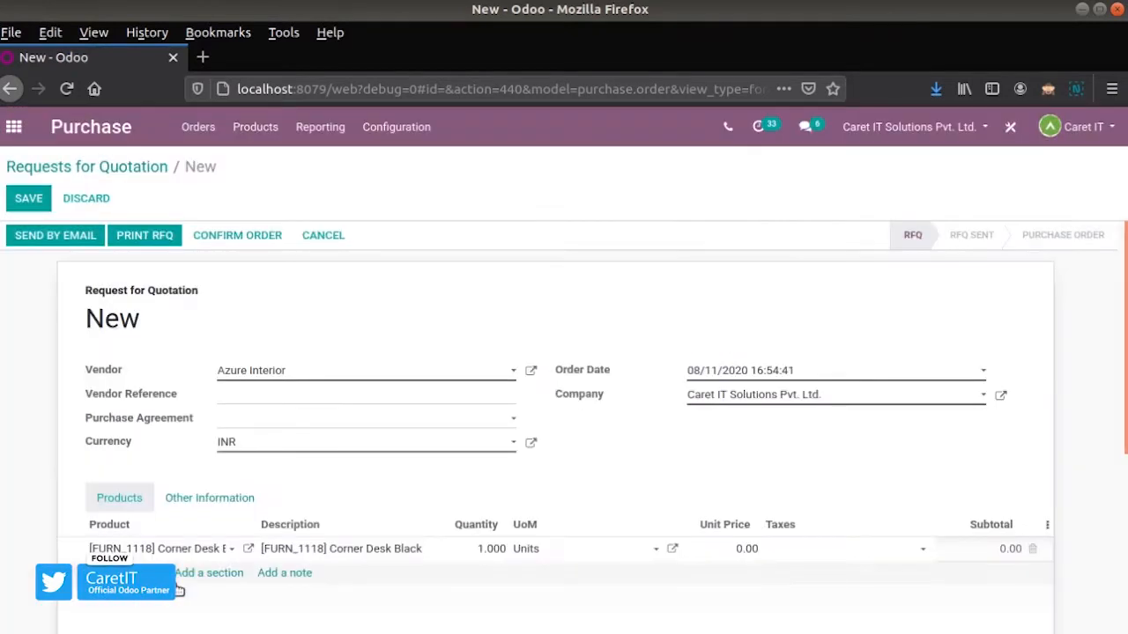
Step: Set the line's quantity to 10 and unit price to 100, then save and confirm the order
{"action": "left_click", "coordinate": [463, 546]}
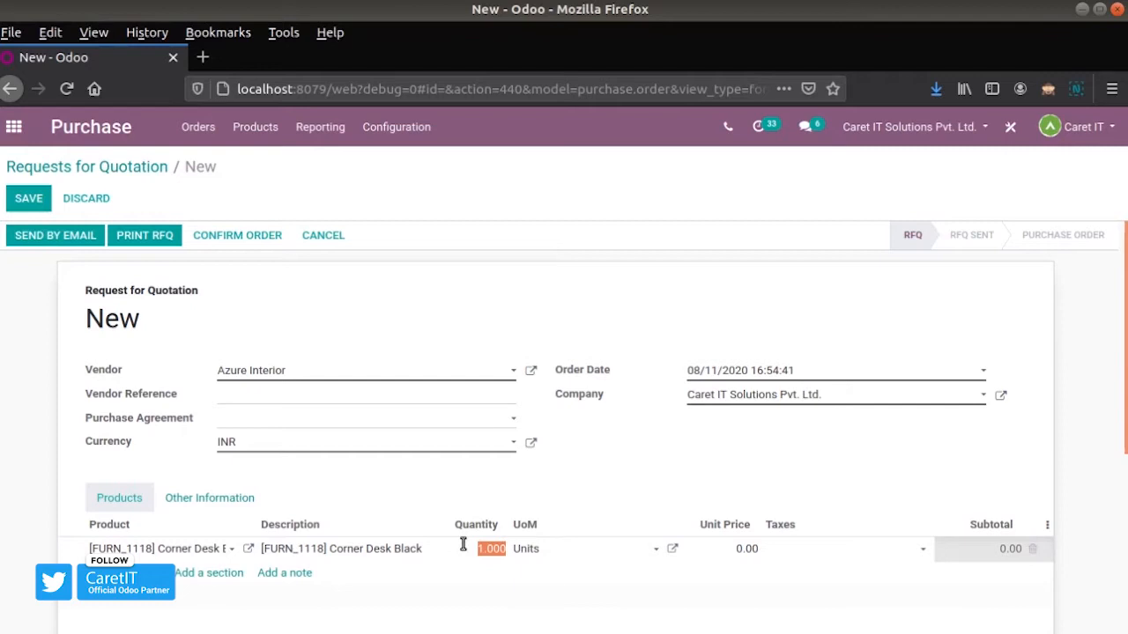
{"action": "key", "text": "Tab"}
{"action": "key", "text": "Tab"}
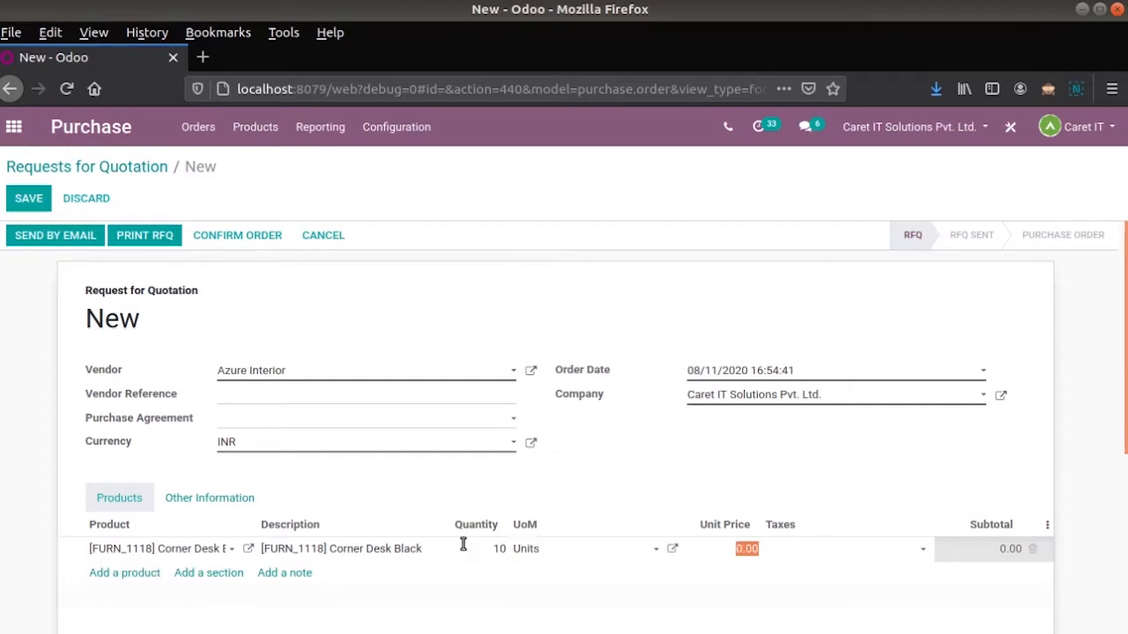
{"action": "type", "text": "100"}
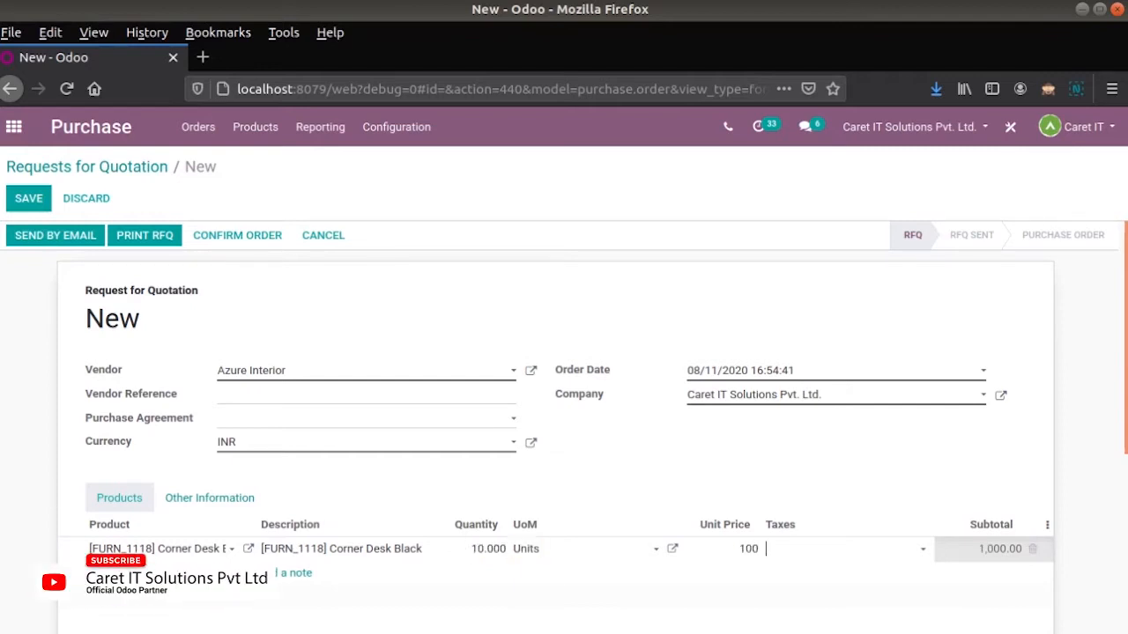
{"action": "left_click", "coordinate": [26, 200]}
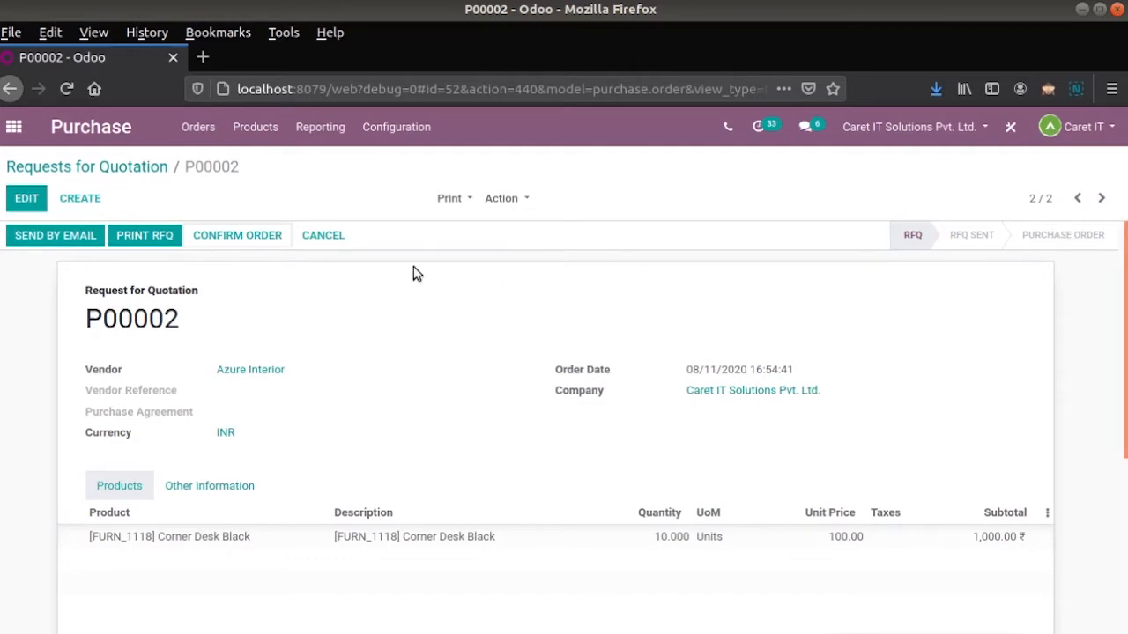
{"action": "left_click", "coordinate": [252, 236]}
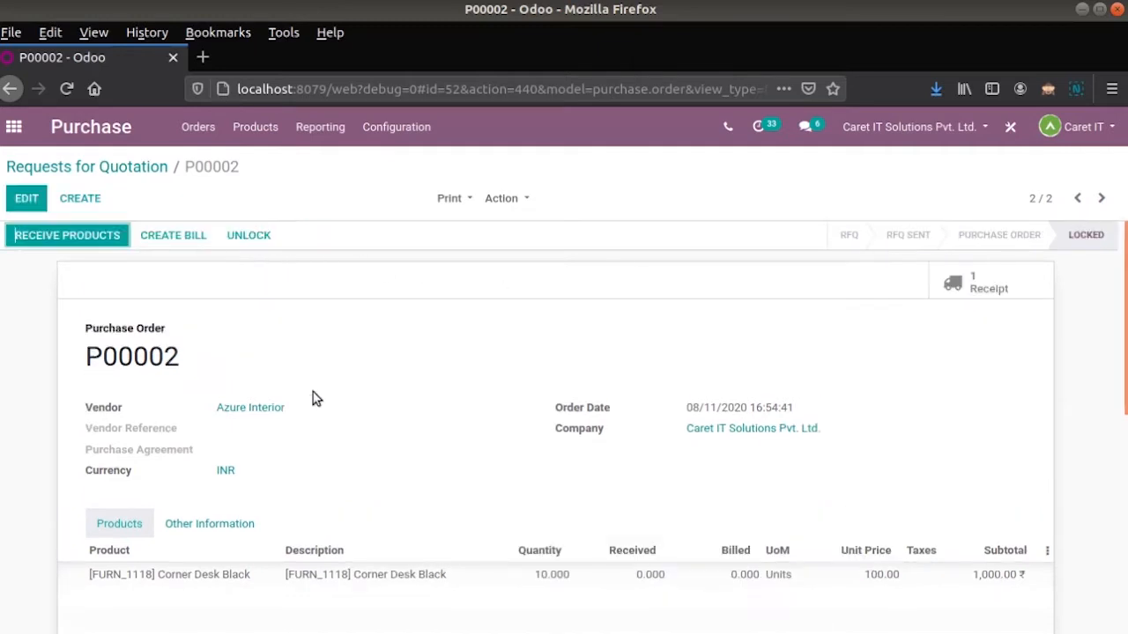
Step: Create a vendor bill from the purchase order, check its Should Be Paid status, and save the draft
{"action": "left_click", "coordinate": [172, 236]}
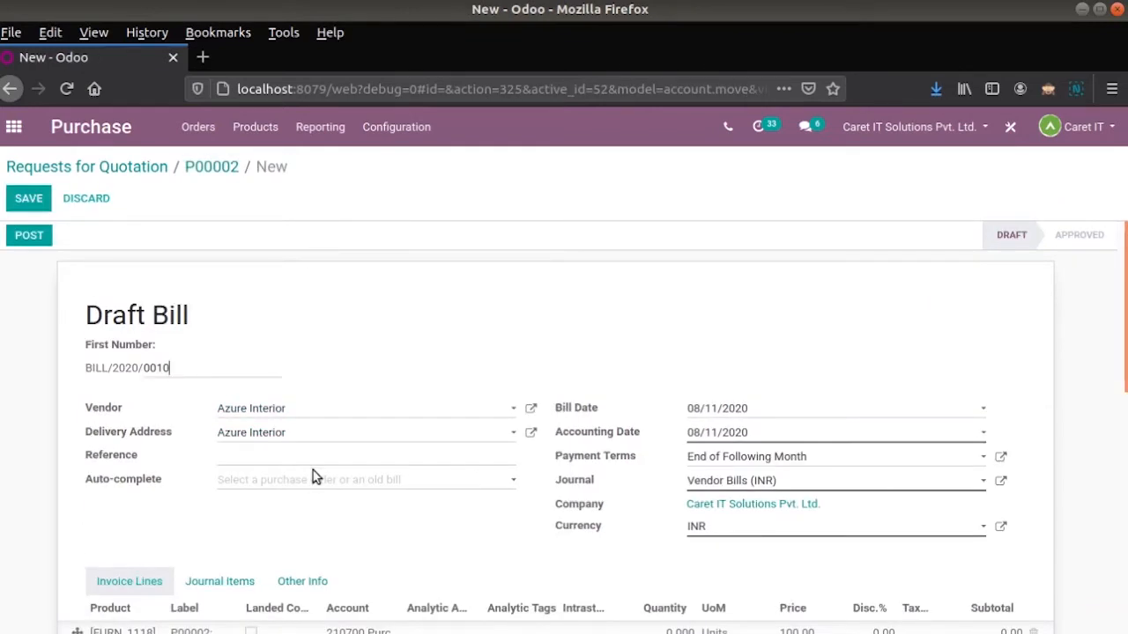
{"action": "scroll", "coordinate": [266, 538], "scroll_direction": "down", "scroll_amount": 3}
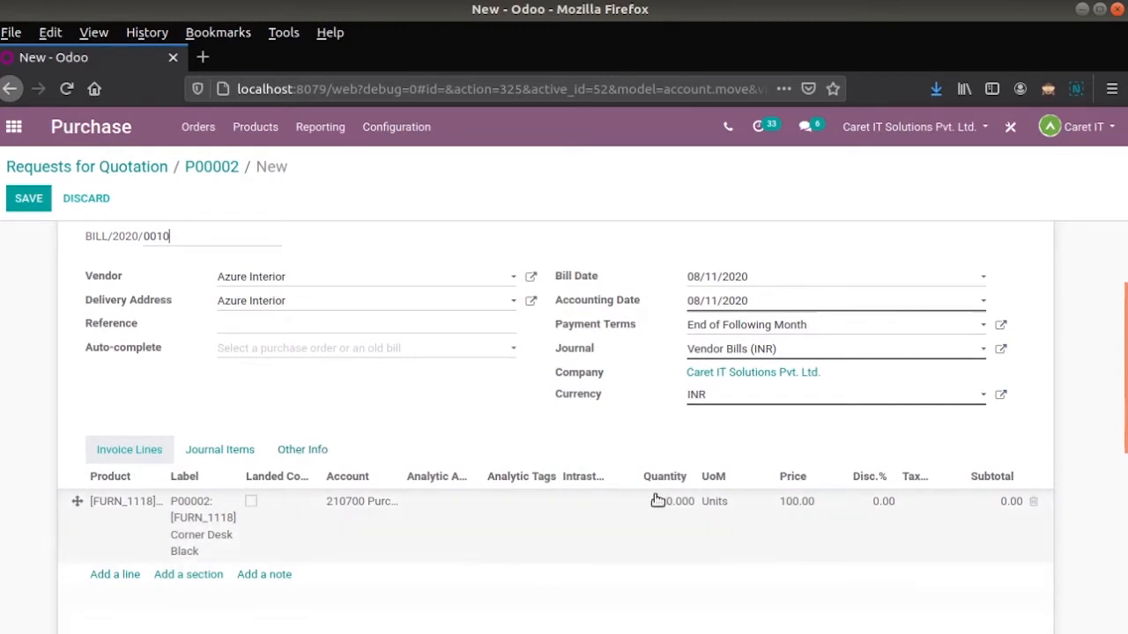
{"action": "left_click", "coordinate": [302, 451]}
{"action": "scroll", "coordinate": [302, 453], "scroll_direction": "down", "scroll_amount": 4}
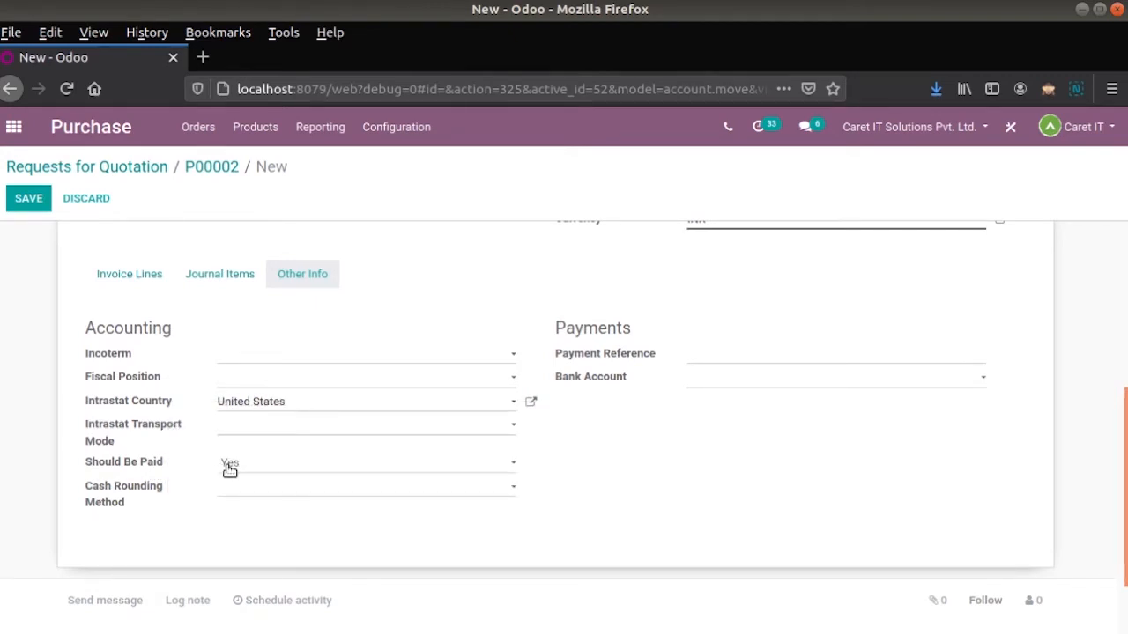
{"action": "scroll", "coordinate": [247, 493], "scroll_direction": "up", "scroll_amount": 6}
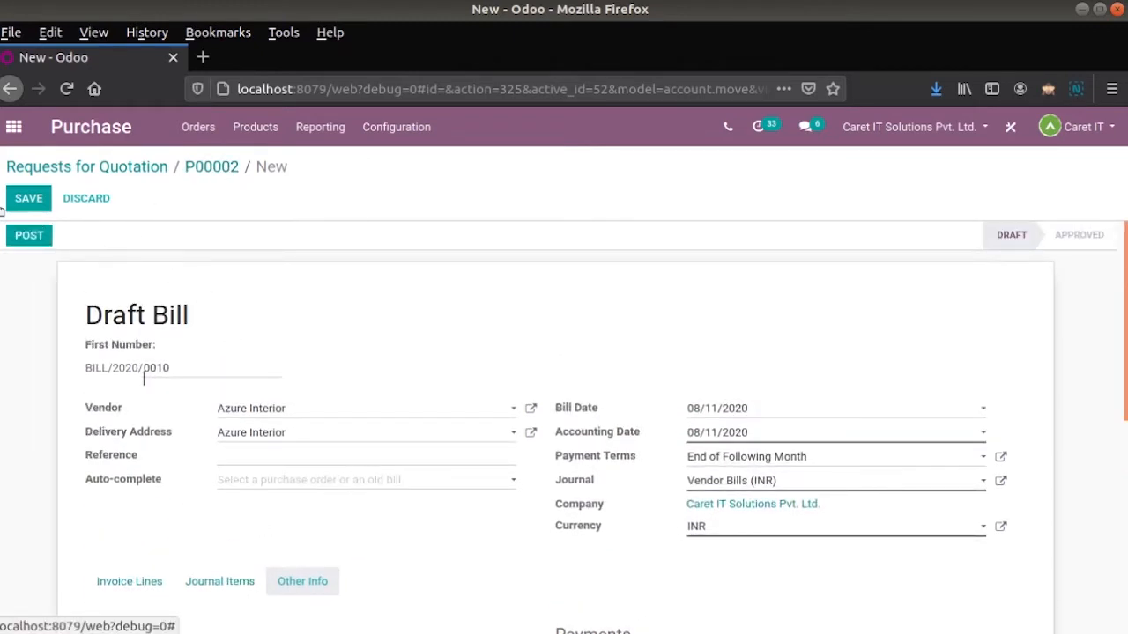
{"action": "left_click", "coordinate": [29, 198]}
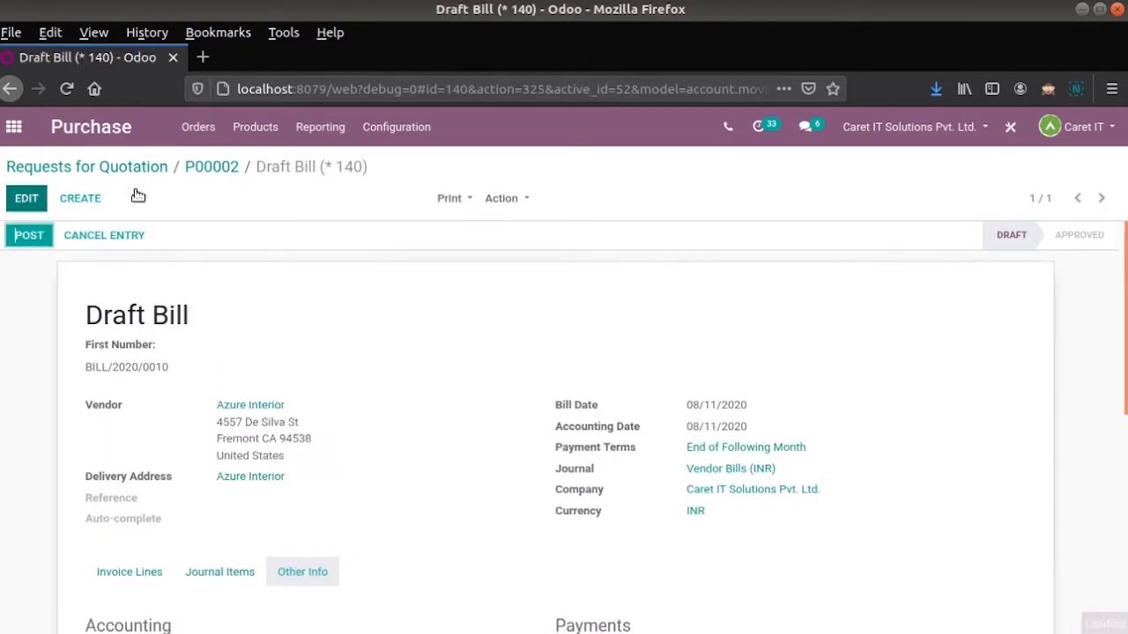
Step: Return to purchase order P00002 and validate the receipt of its Corner Desk Black units
{"action": "left_click", "coordinate": [222, 167]}
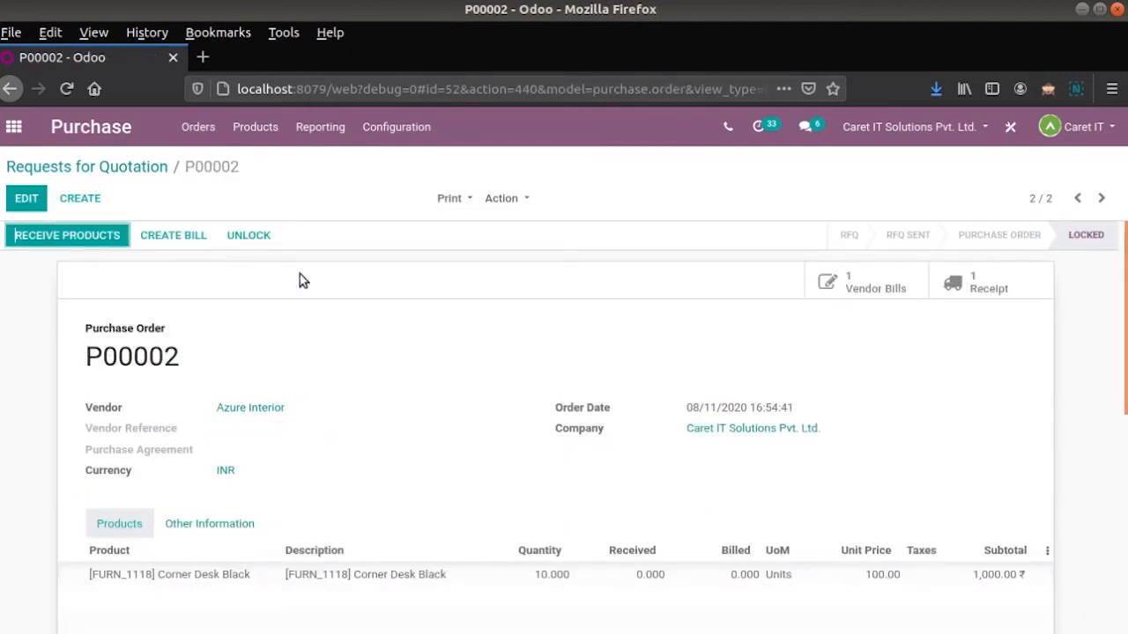
{"action": "left_click", "coordinate": [56, 244]}
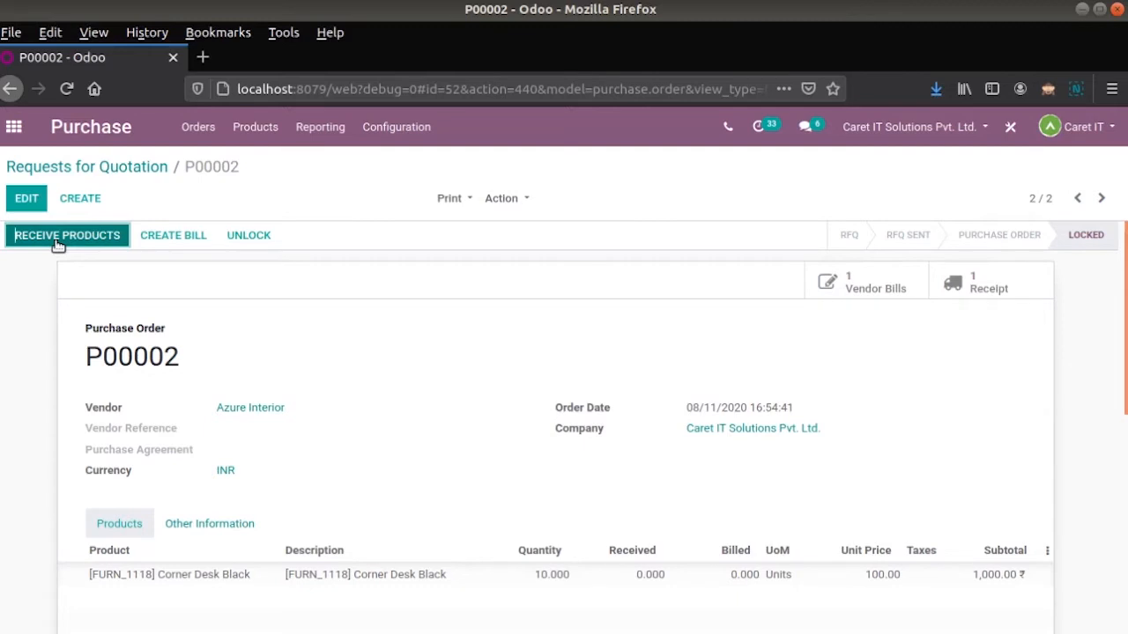
{"action": "left_click", "coordinate": [58, 245]}
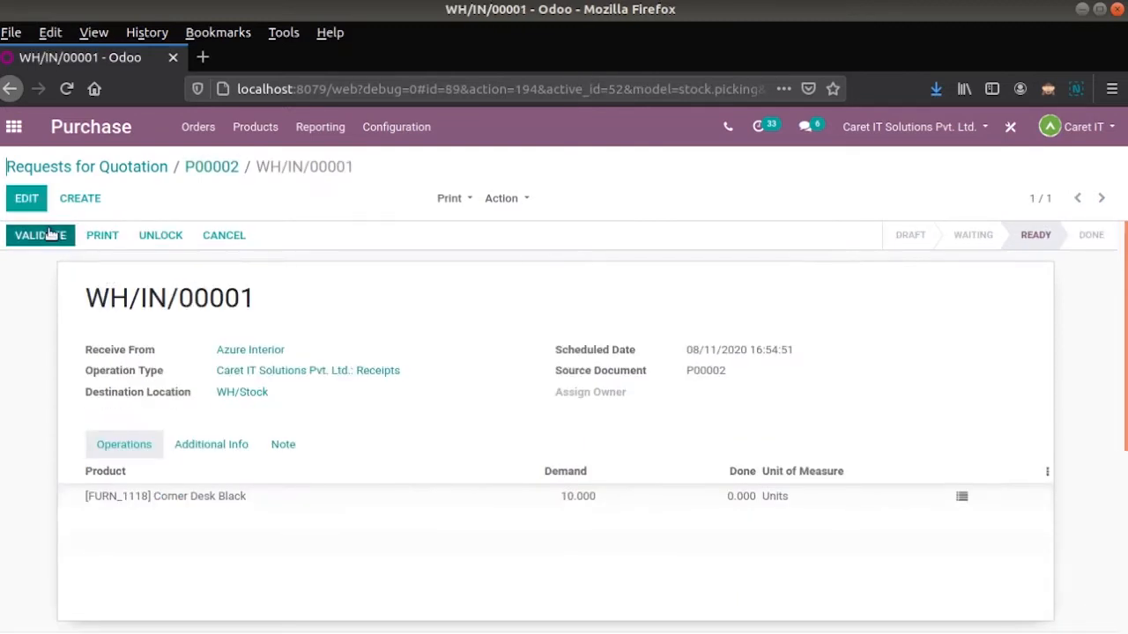
{"action": "left_click", "coordinate": [50, 233]}
{"action": "left_click", "coordinate": [188, 283]}
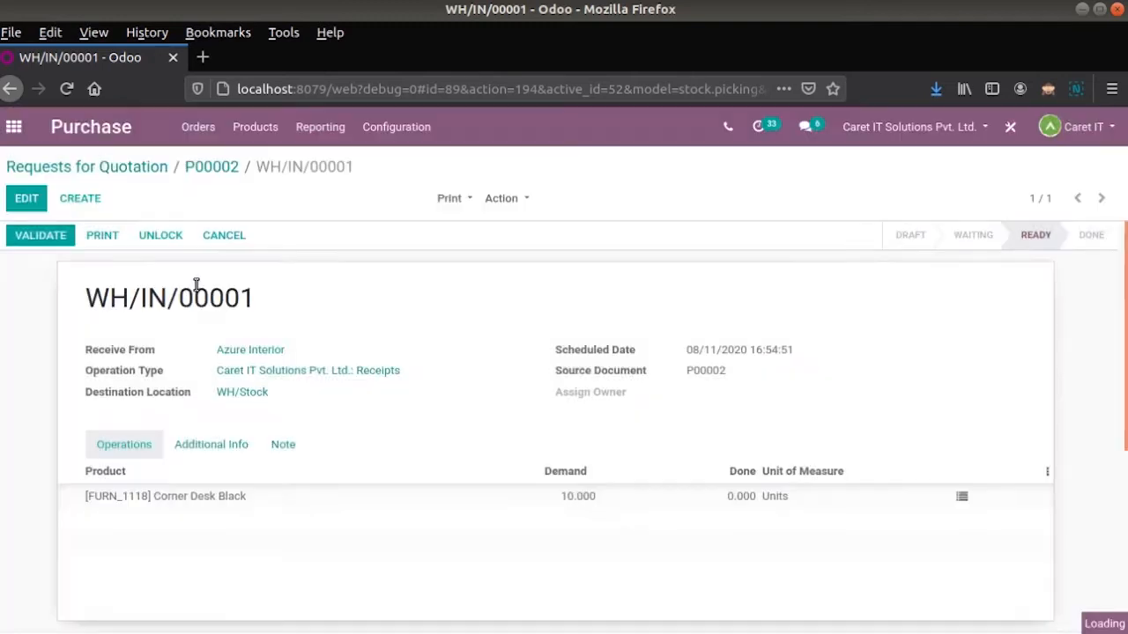
Step: Reopen the purchase order's draft vendor bill, set the Corner Desk Black line's quantity to 10, and save it
{"action": "left_click", "coordinate": [217, 168]}
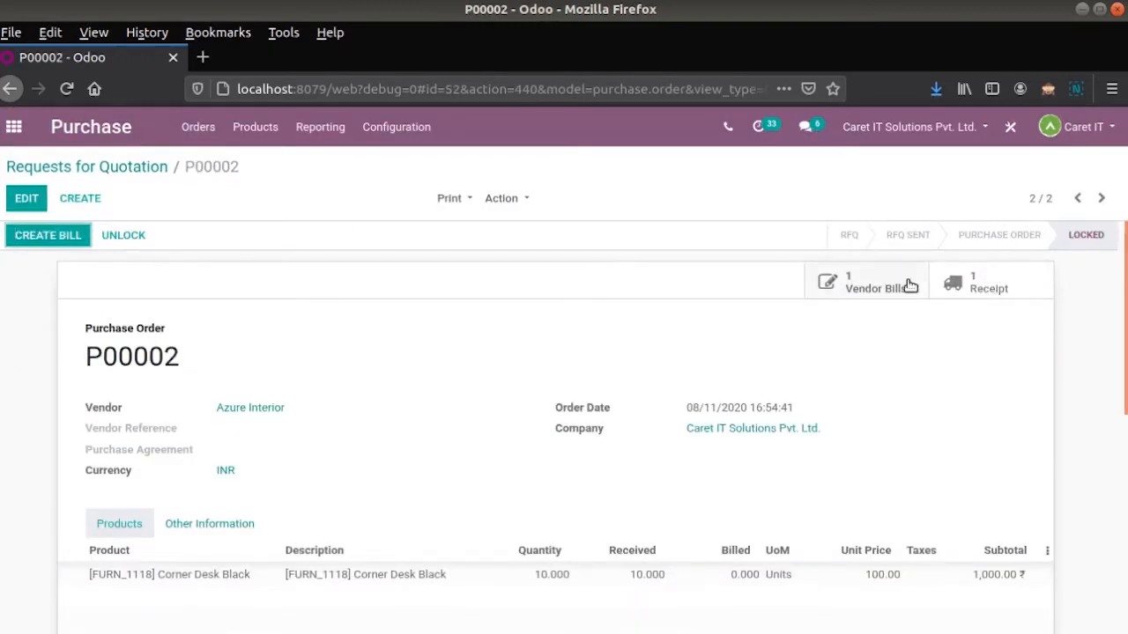
{"action": "left_click", "coordinate": [841, 282]}
{"action": "scroll", "coordinate": [293, 553], "scroll_direction": "down", "scroll_amount": 5}
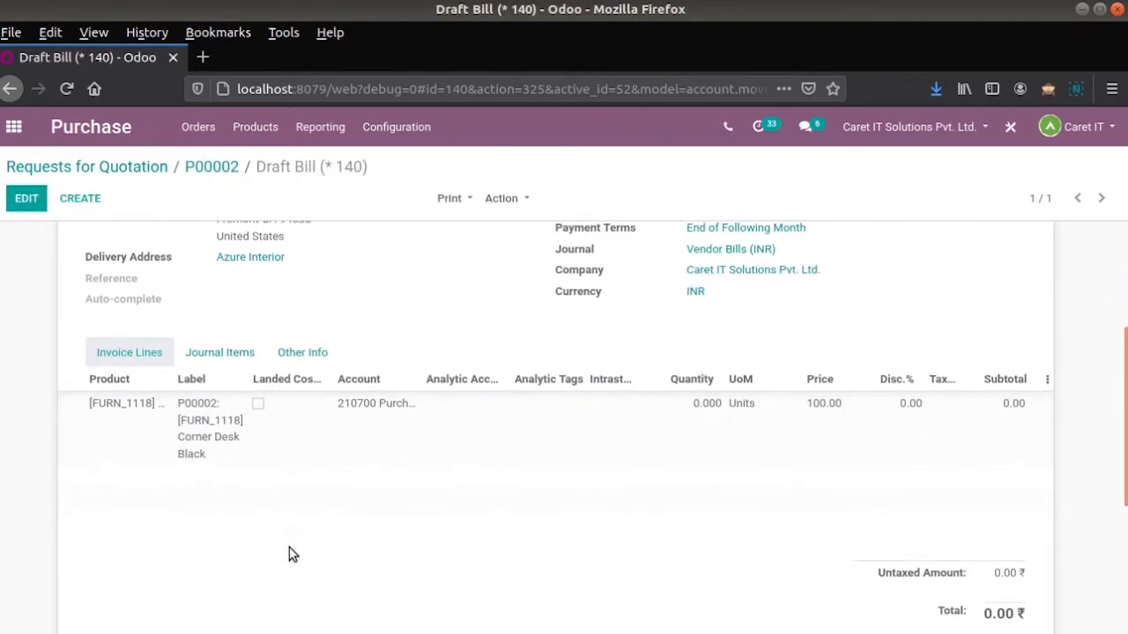
{"action": "scroll", "coordinate": [74, 295], "scroll_direction": "up", "scroll_amount": 3}
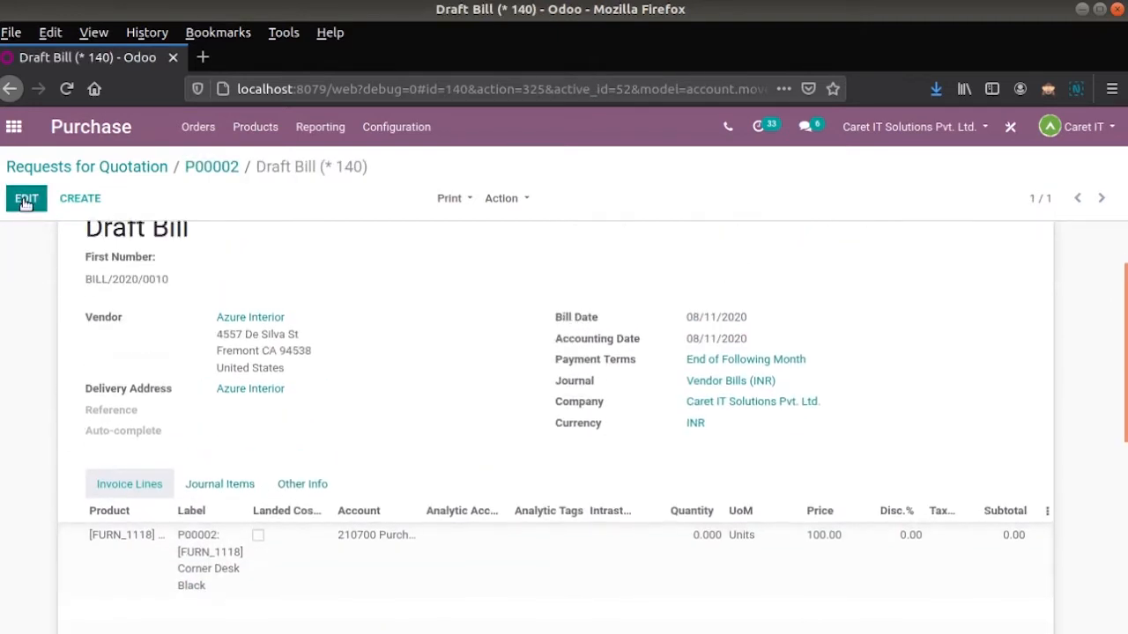
{"action": "left_click", "coordinate": [659, 550]}
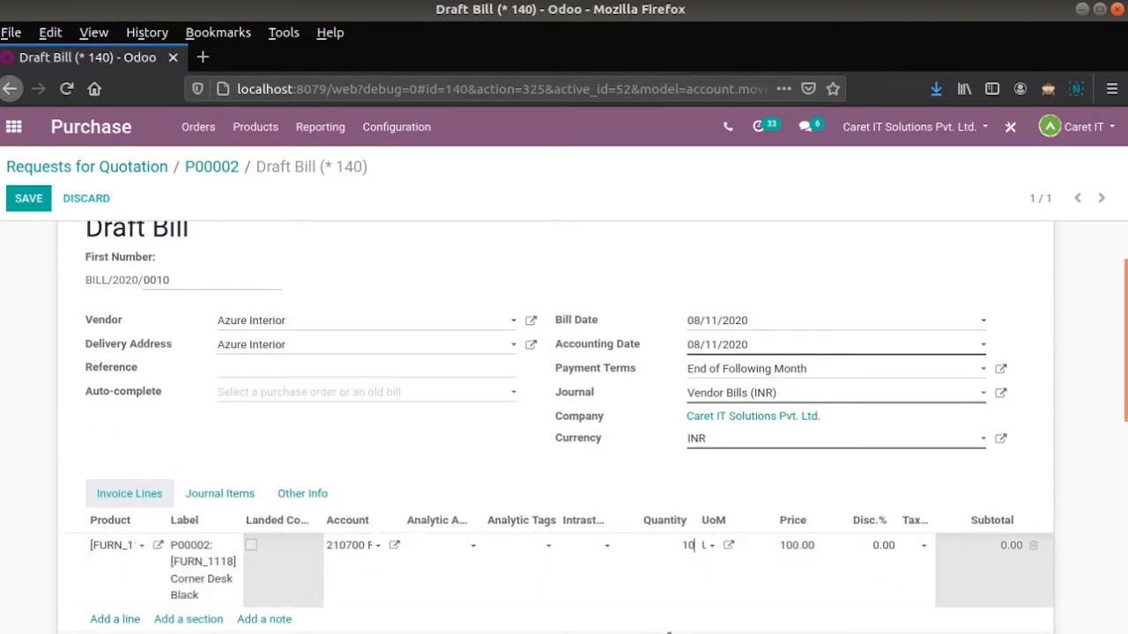
{"action": "left_click", "coordinate": [29, 200]}
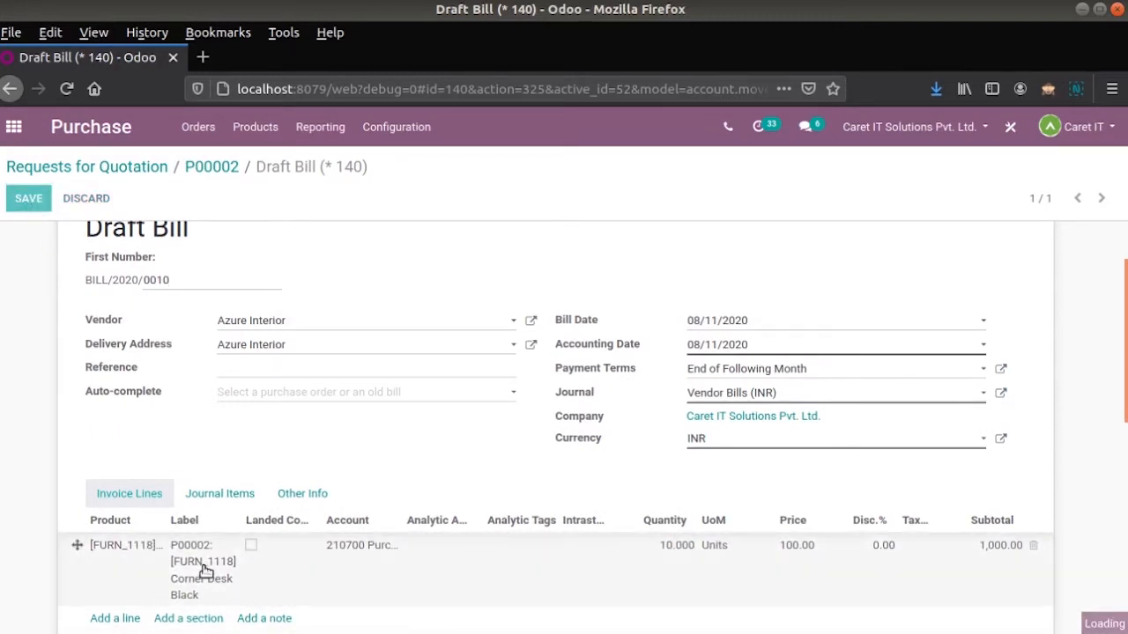
Step: Check the Should Be Paid status and its explanation in the draft bill's other information
{"action": "left_click", "coordinate": [300, 495]}
{"action": "scroll", "coordinate": [317, 567], "scroll_direction": "down", "scroll_amount": 2}
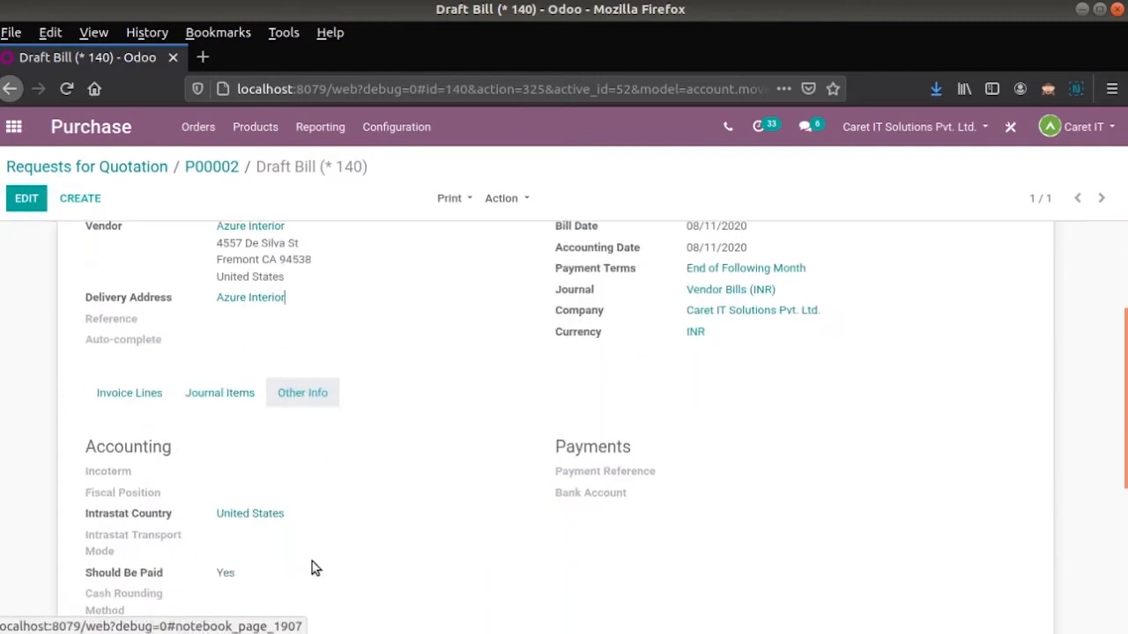
{"action": "mouse_move", "coordinate": [162, 584]}
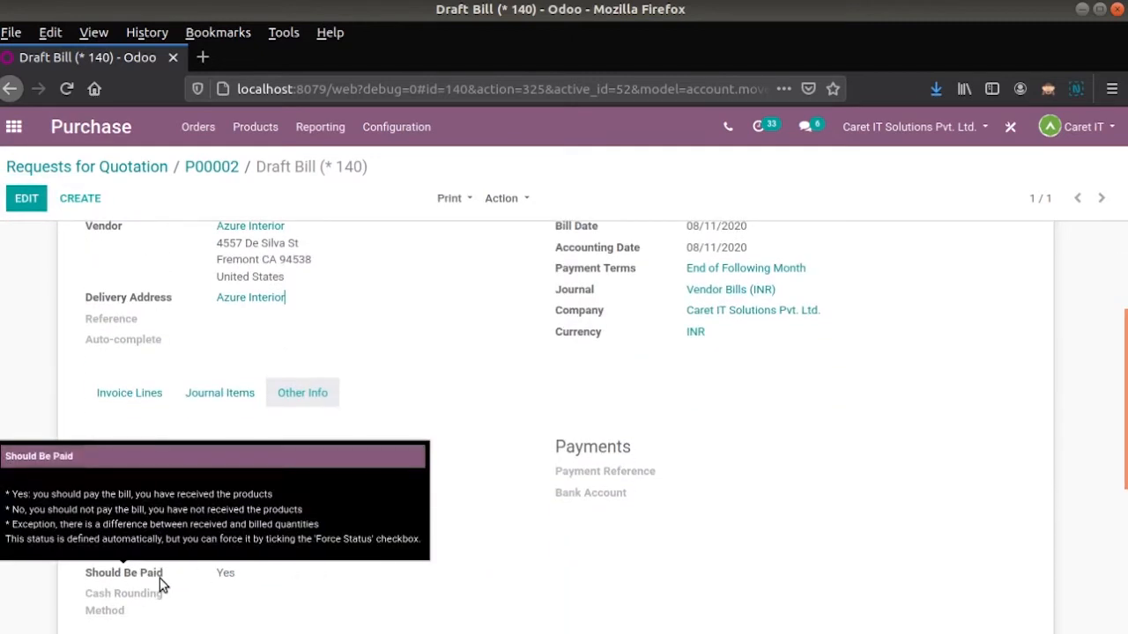
{"action": "scroll", "coordinate": [161, 581], "scroll_direction": "up", "scroll_amount": 4}
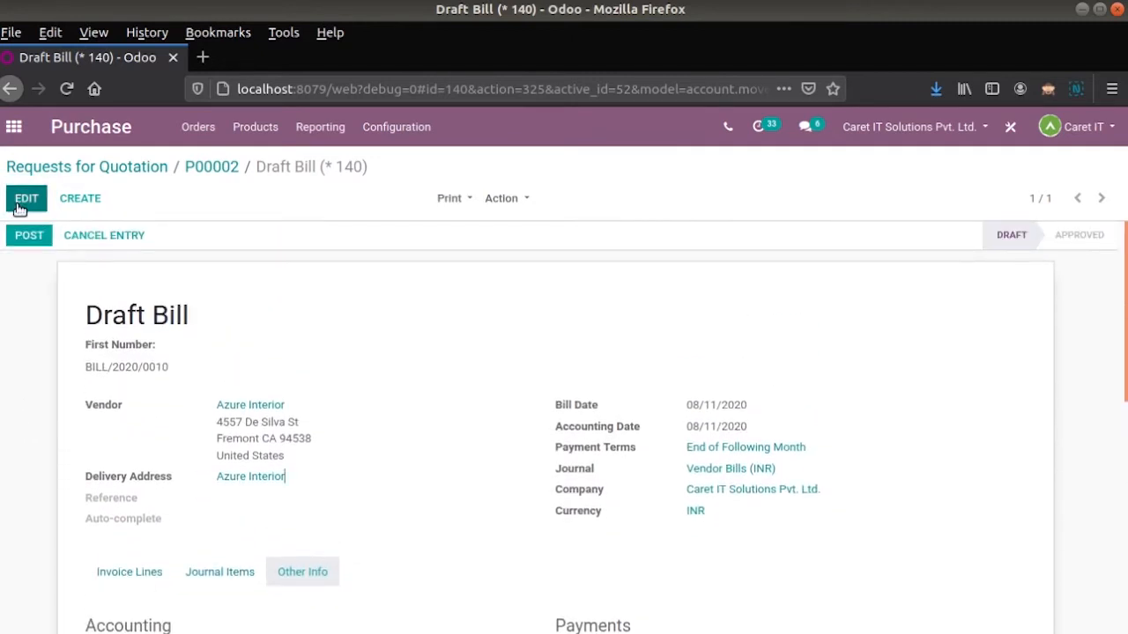
Step: Return to purchase order P00002 and duplicate it as a new request for quotation
{"action": "left_click", "coordinate": [211, 166]}
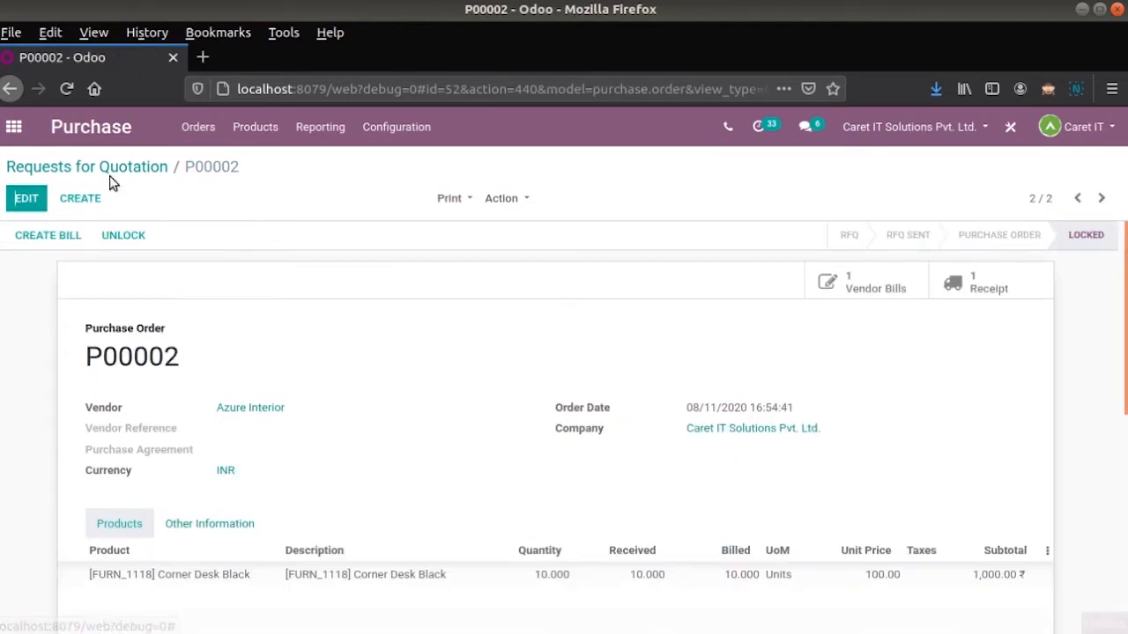
{"action": "left_click", "coordinate": [522, 202]}
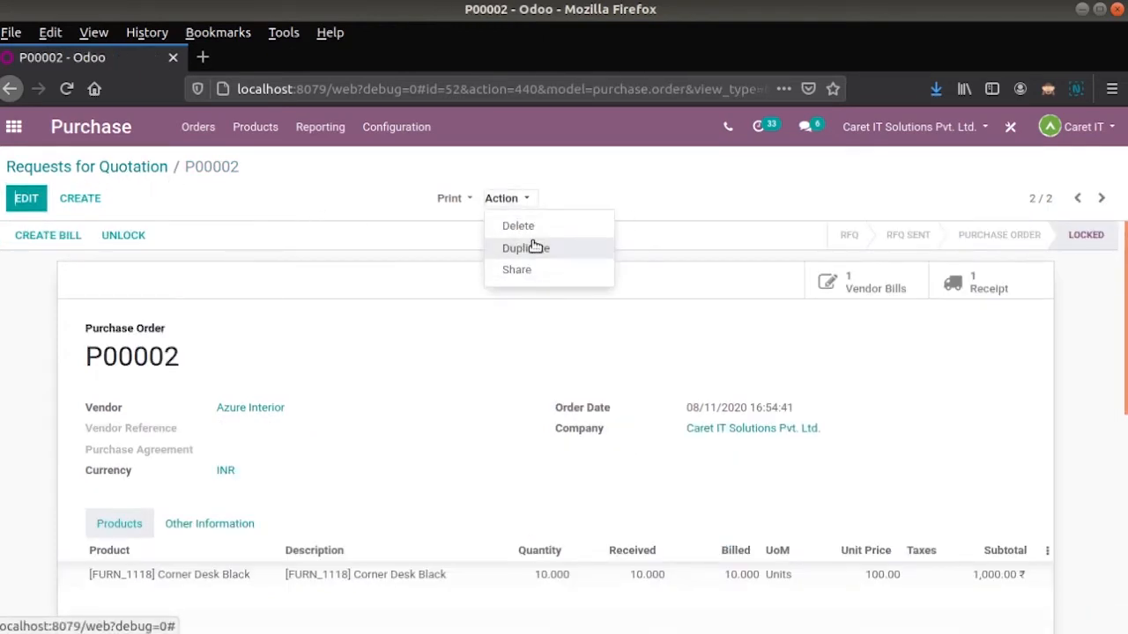
{"action": "left_click", "coordinate": [533, 247]}
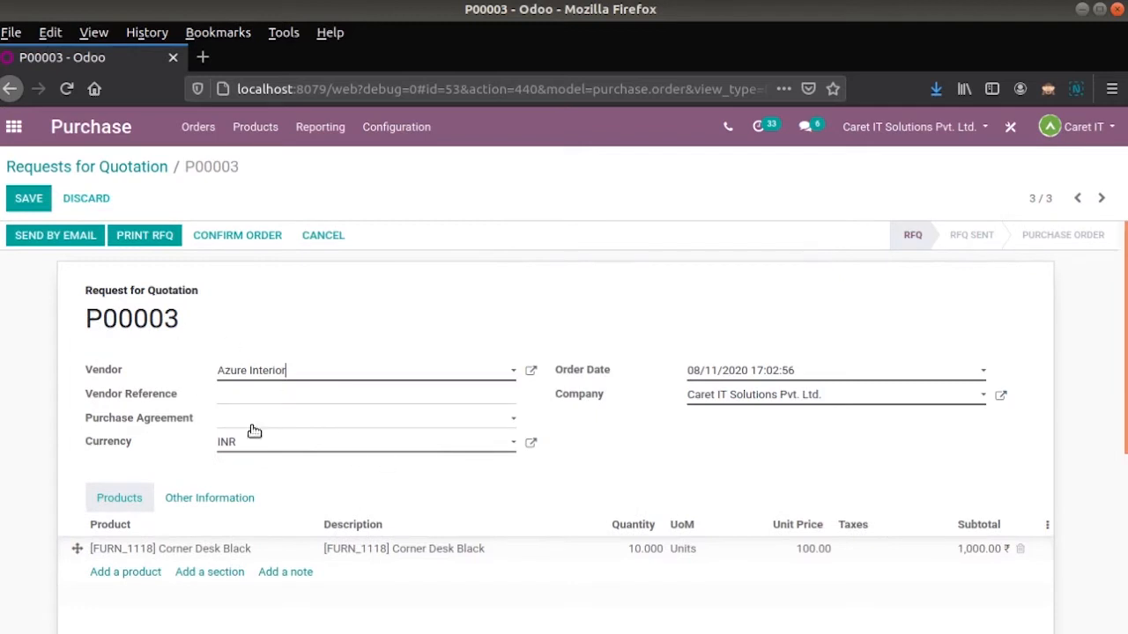
Step: Set the Corner Desk Black quantity to 15 on the duplicated quotation, save it, and confirm the order
{"action": "scroll", "coordinate": [299, 450], "scroll_direction": "down", "scroll_amount": 1}
{"action": "left_click", "coordinate": [631, 509]}
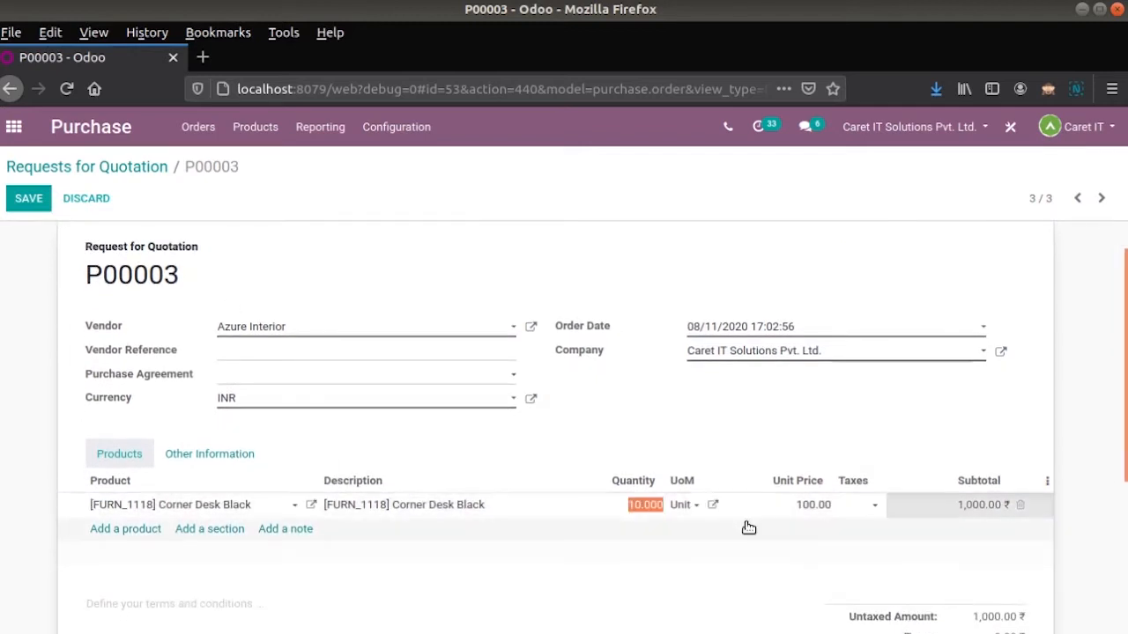
{"action": "type", "text": "15"}
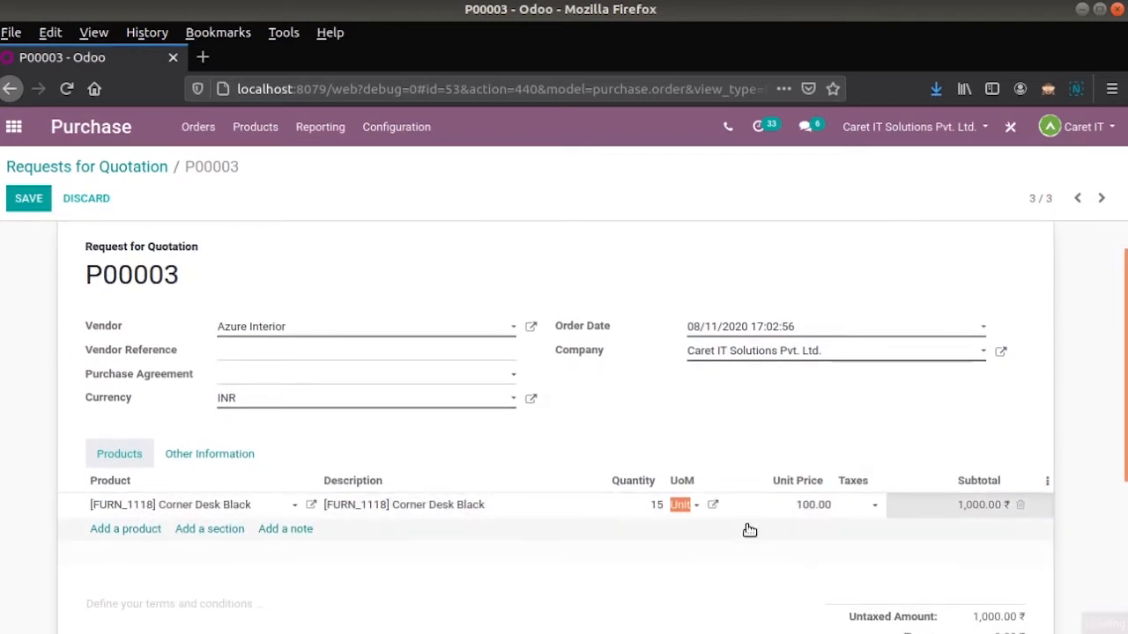
{"action": "left_click", "coordinate": [29, 200]}
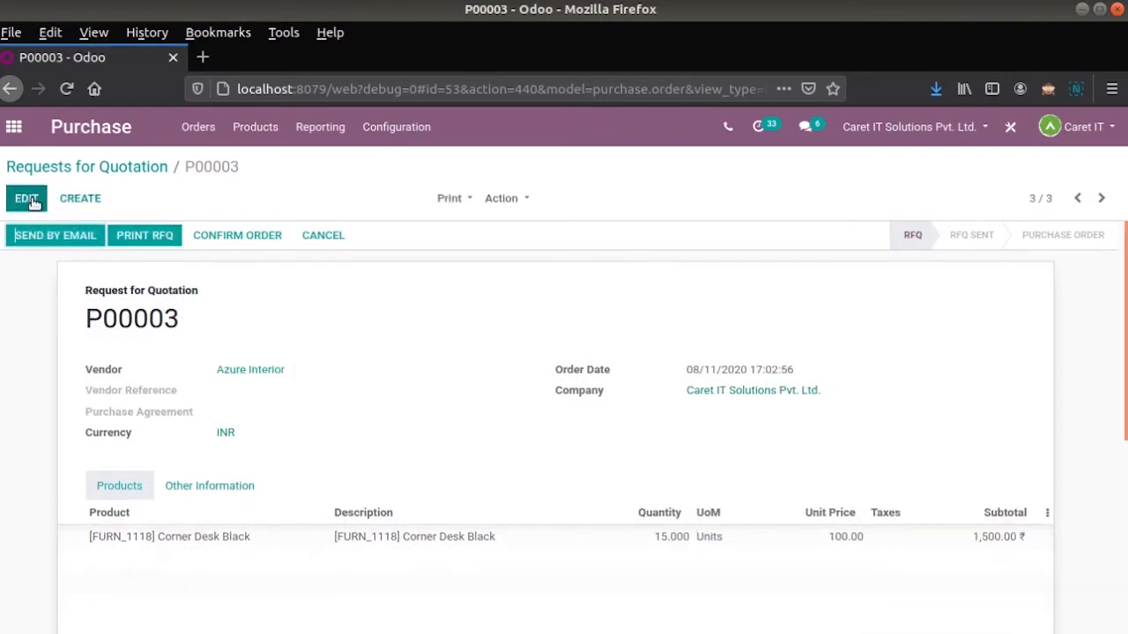
{"action": "left_click", "coordinate": [250, 237]}
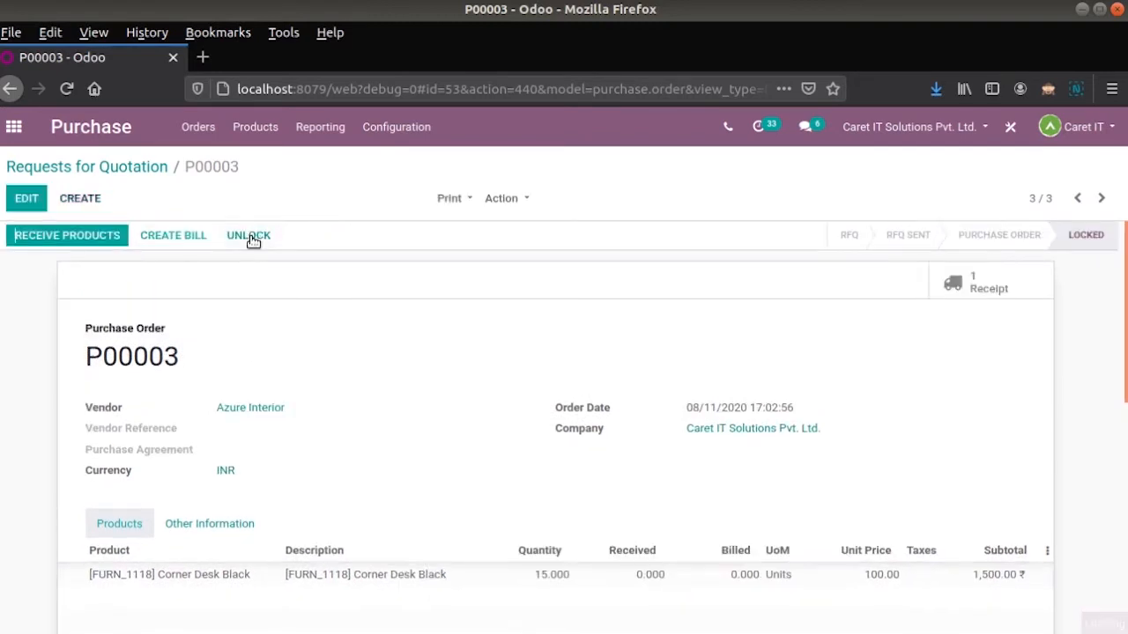
Step: Open the new order's receipt, record 10 done units of Corner Desk Black into WH/Stock, and save it
{"action": "left_click", "coordinate": [105, 238]}
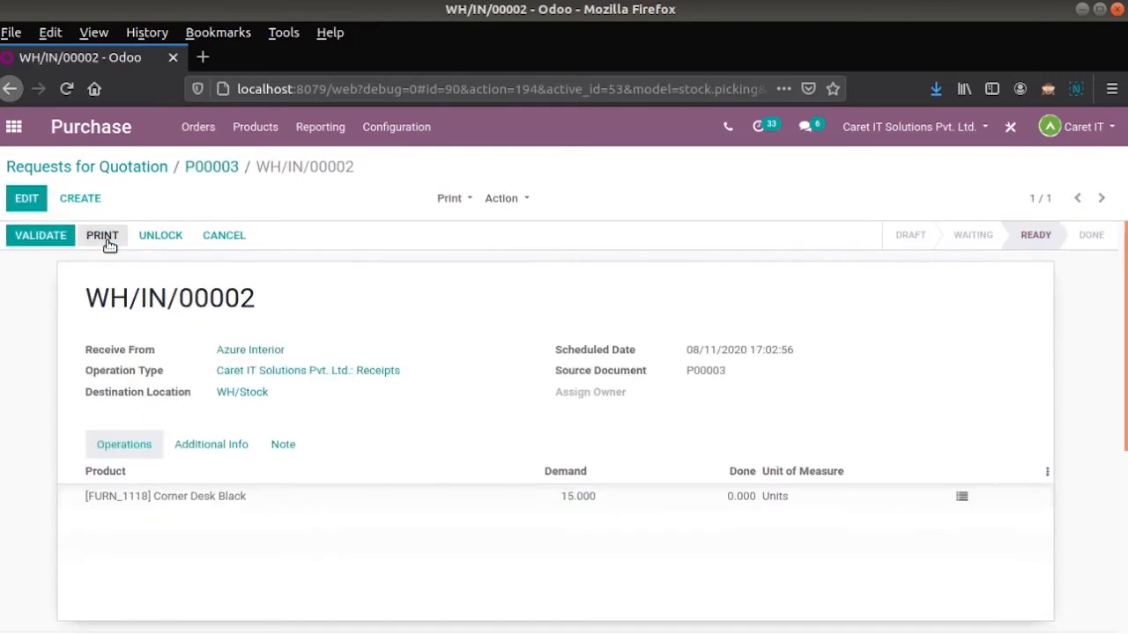
{"action": "left_click", "coordinate": [27, 200]}
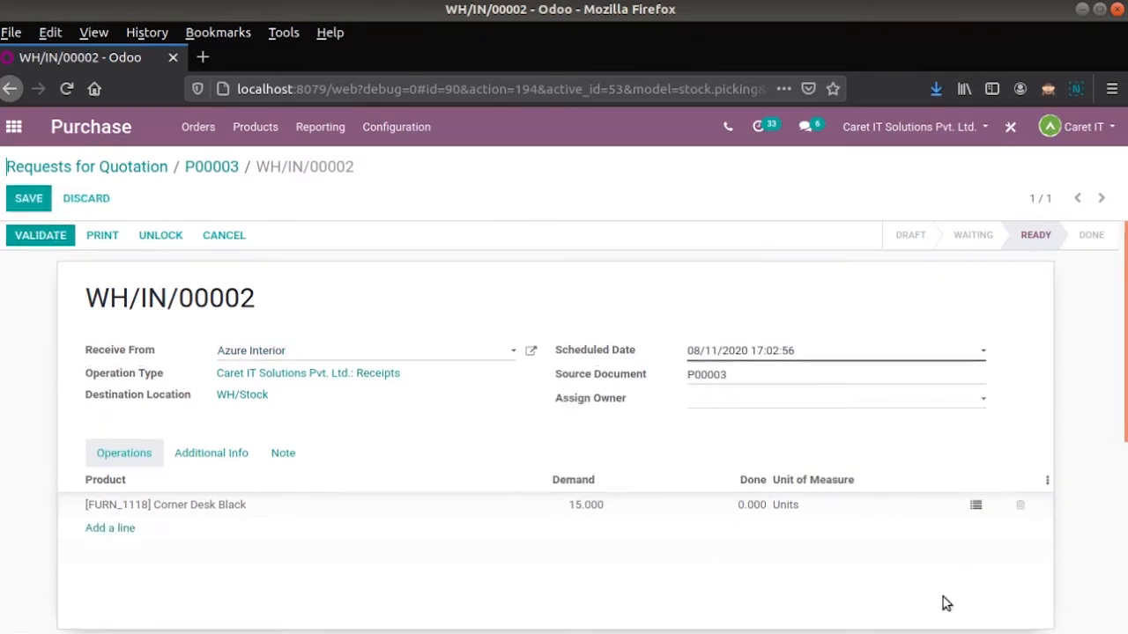
{"action": "left_click", "coordinate": [748, 507]}
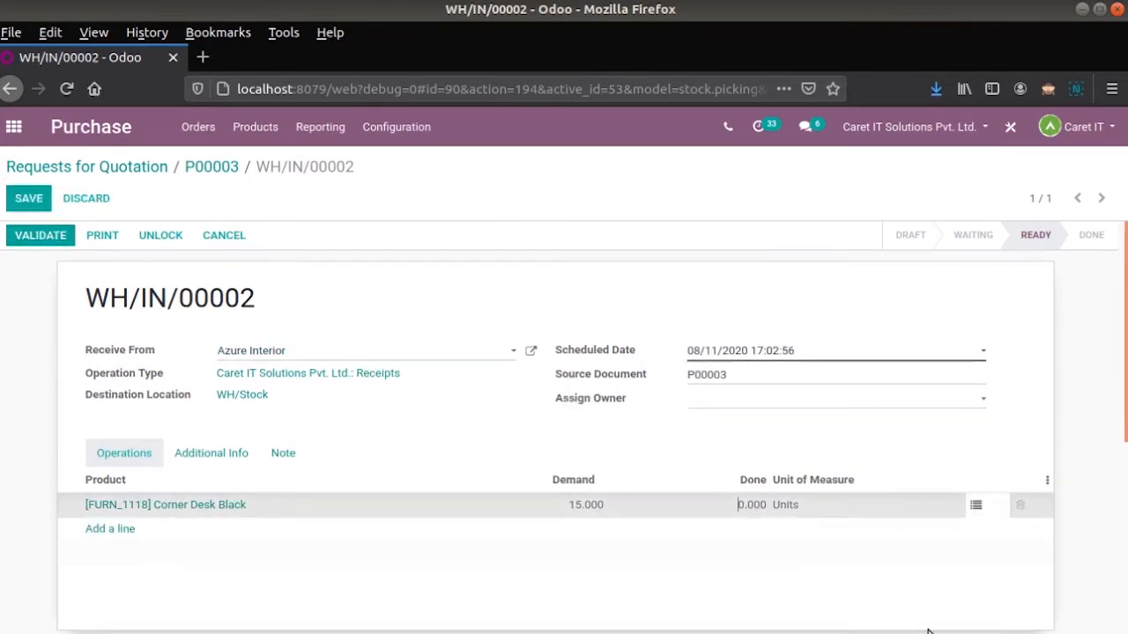
{"action": "left_click", "coordinate": [975, 506]}
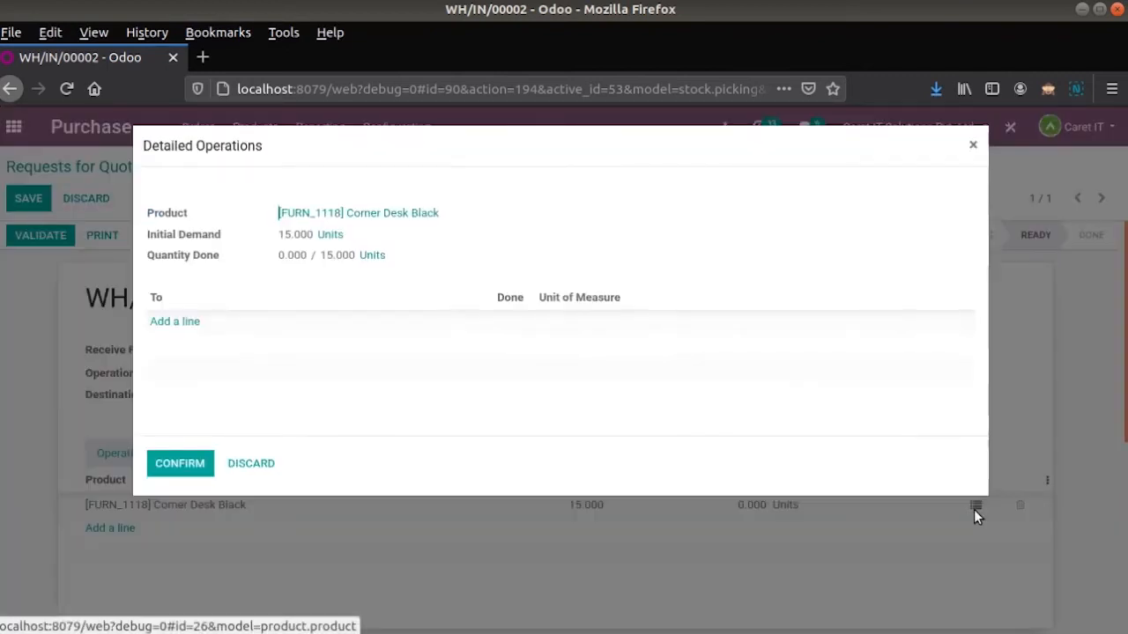
{"action": "left_click", "coordinate": [192, 323]}
{"action": "left_click", "coordinate": [510, 323]}
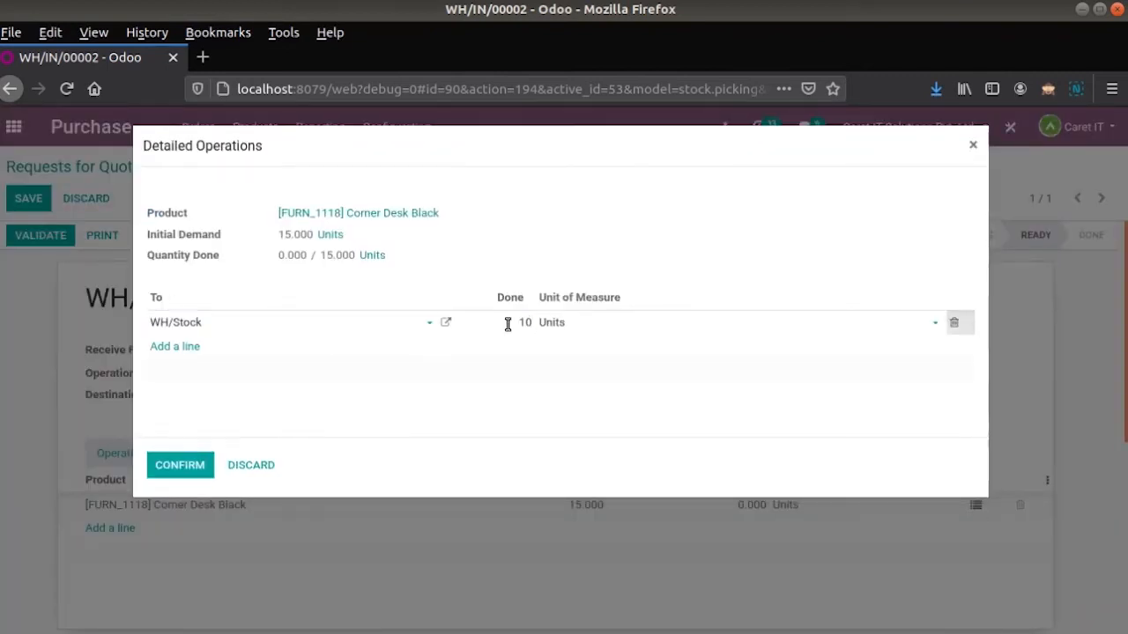
{"action": "left_click", "coordinate": [180, 465]}
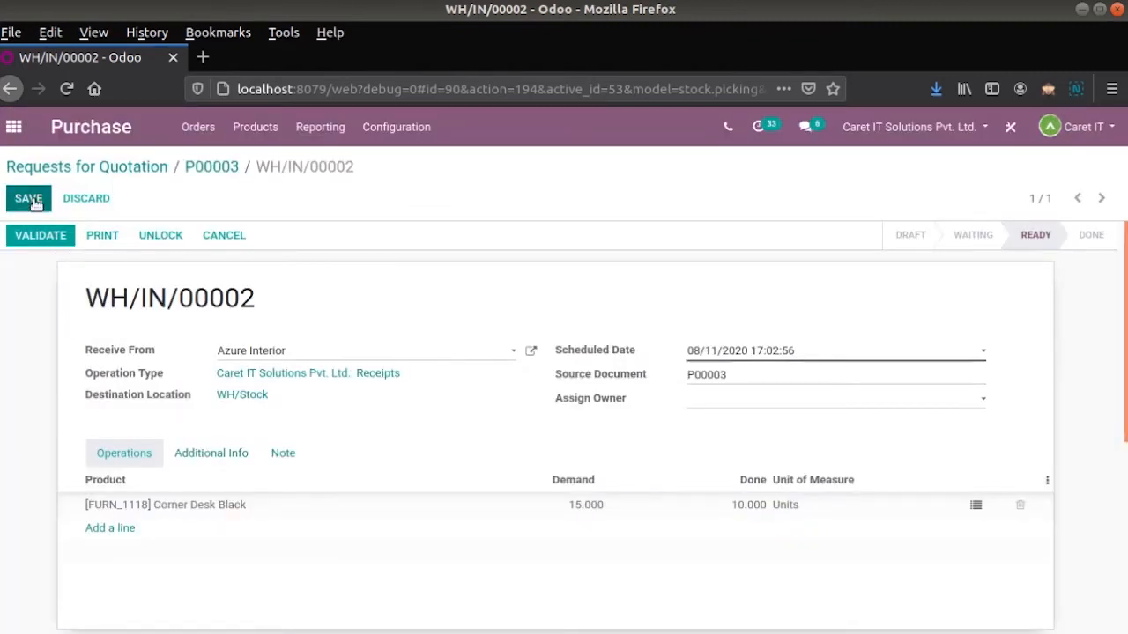
{"action": "left_click", "coordinate": [29, 200]}
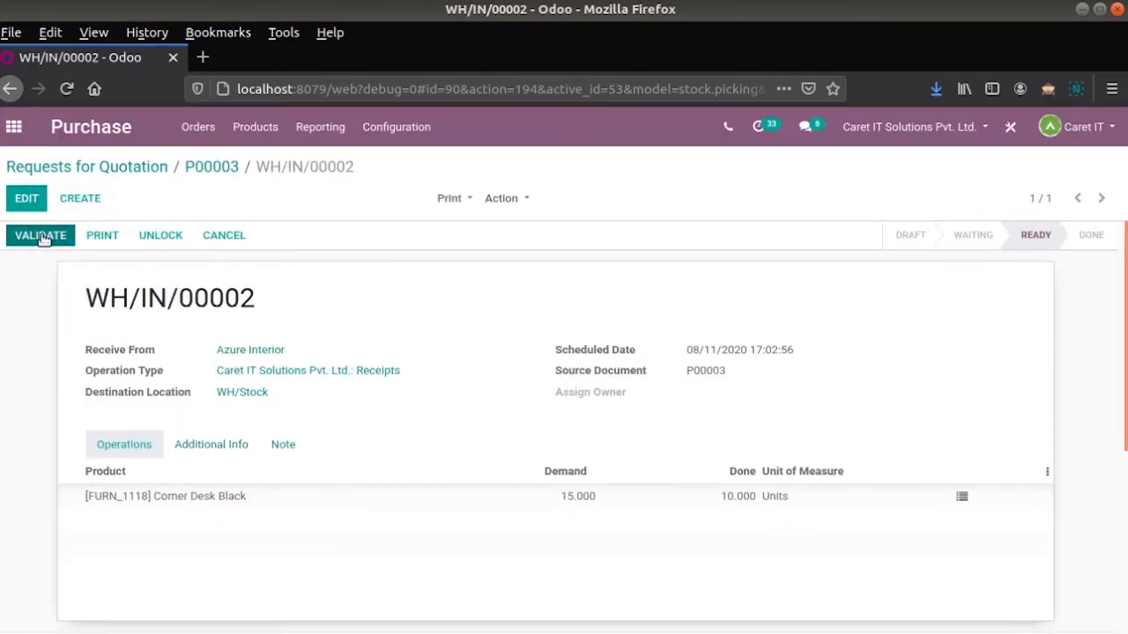
Step: Validate the partial receipt with a backorder for the remaining units, and view purchase order P00003's list of receipts
{"action": "left_click", "coordinate": [42, 238]}
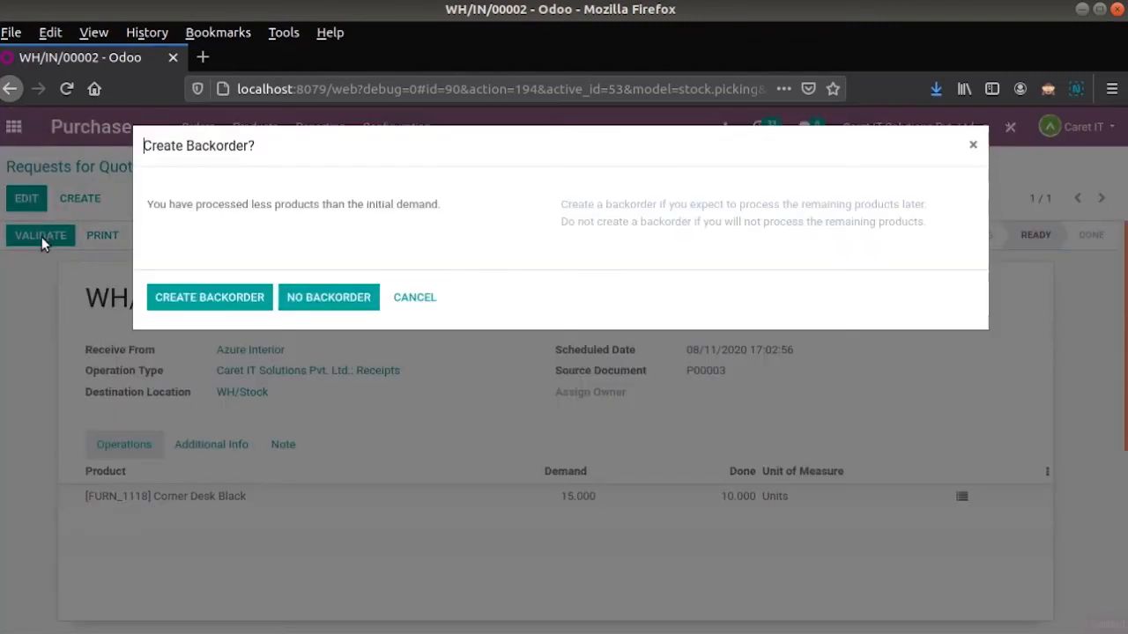
{"action": "left_click", "coordinate": [202, 300]}
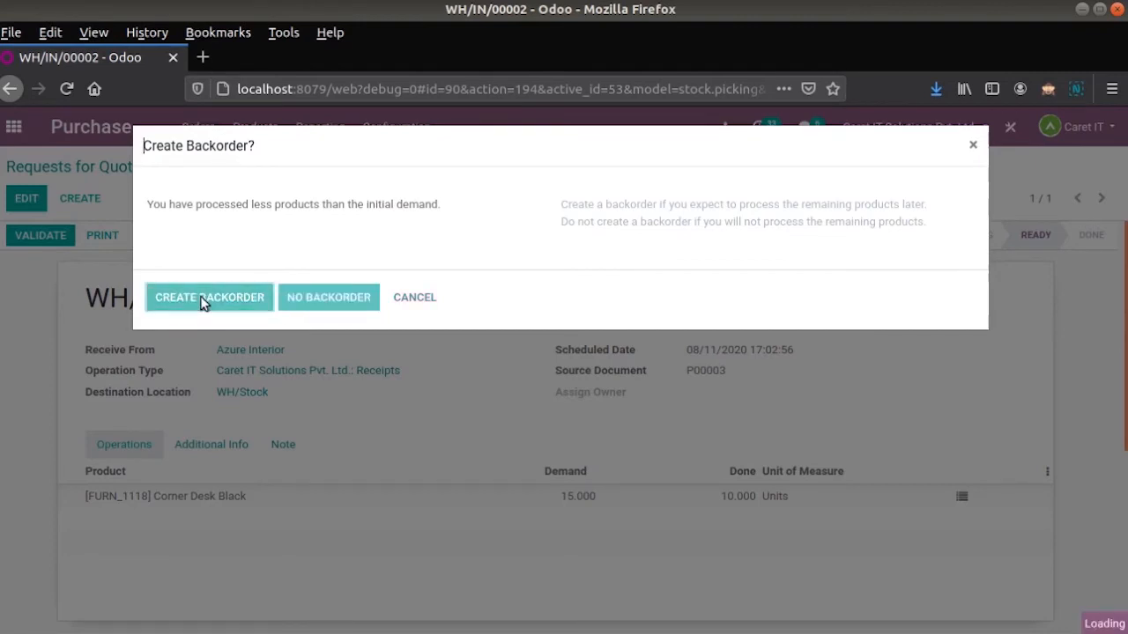
{"action": "left_click", "coordinate": [217, 170]}
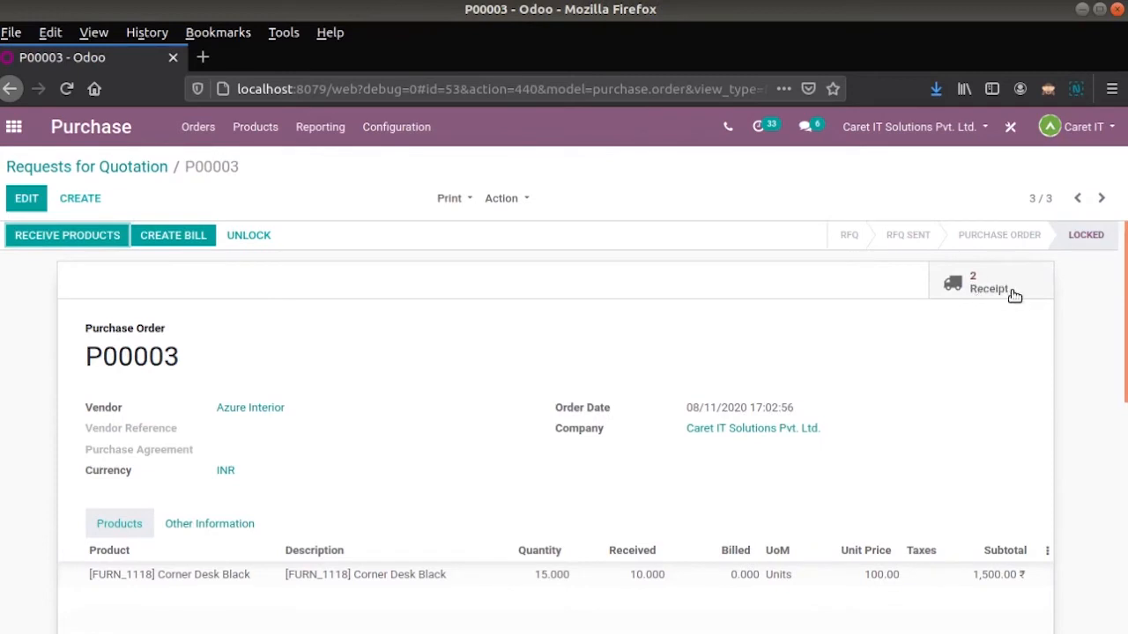
{"action": "left_click", "coordinate": [1014, 296]}
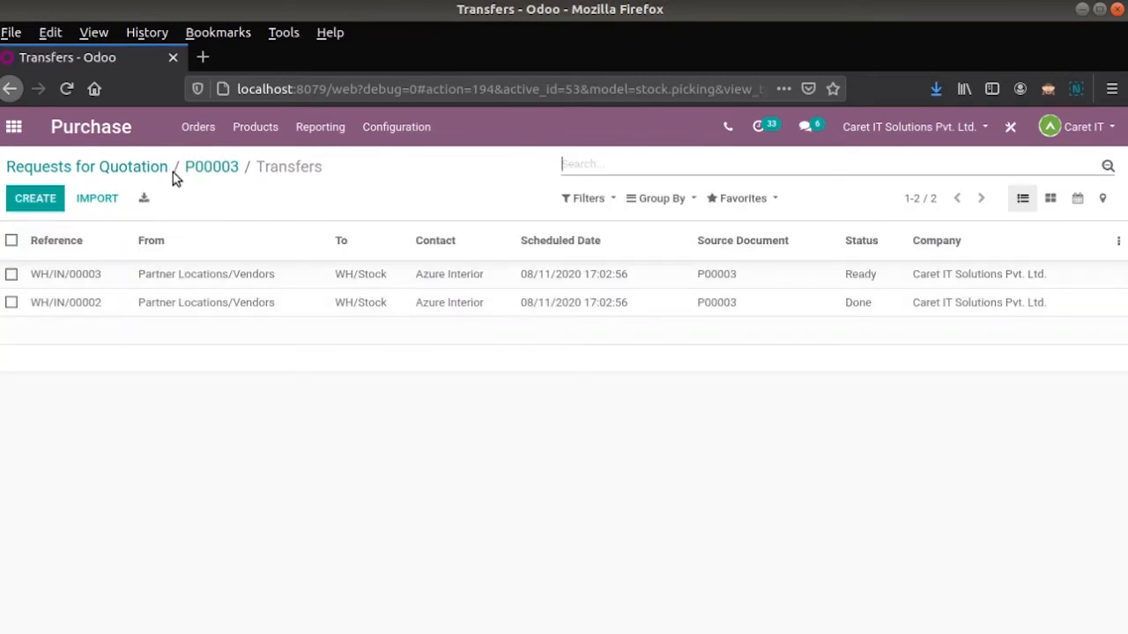
Step: Create a vendor bill from purchase order P00003 and check its billed quantity and Should Be Paid status
{"action": "left_click", "coordinate": [210, 168]}
{"action": "left_click", "coordinate": [160, 236]}
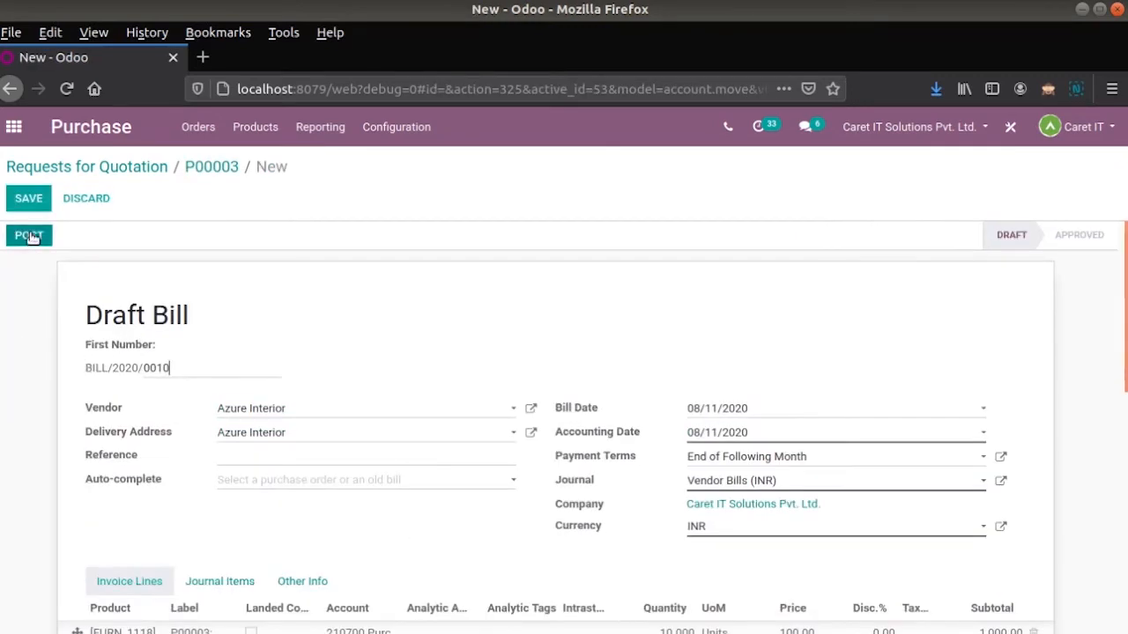
{"action": "scroll", "coordinate": [164, 441], "scroll_direction": "down", "scroll_amount": 2}
{"action": "scroll", "coordinate": [164, 440], "scroll_direction": "down", "scroll_amount": 2}
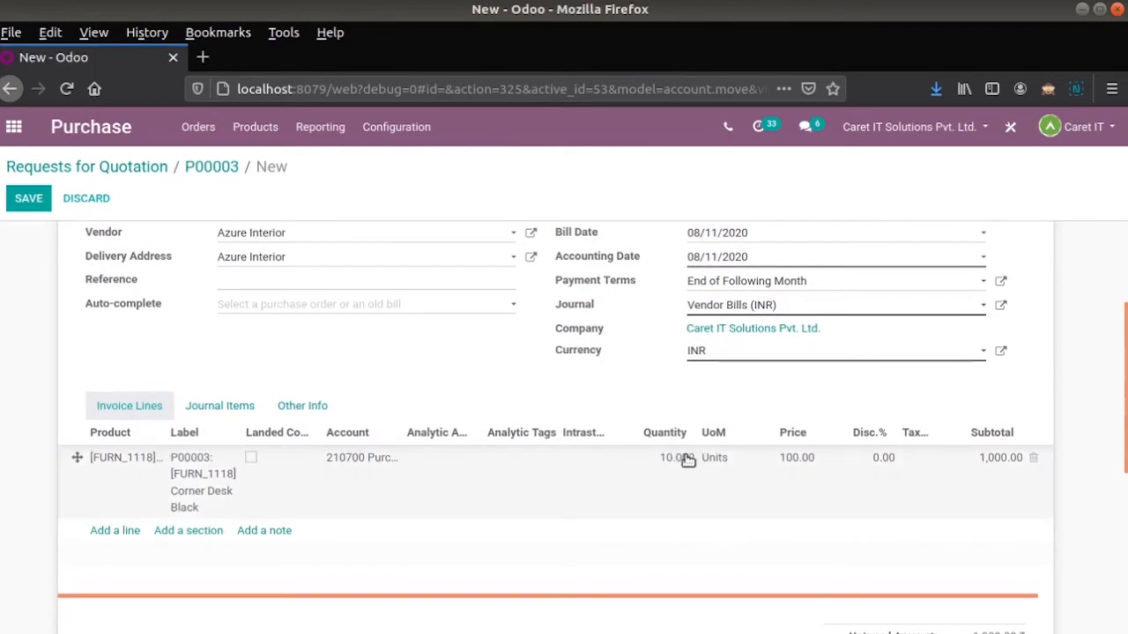
{"action": "left_click", "coordinate": [304, 407]}
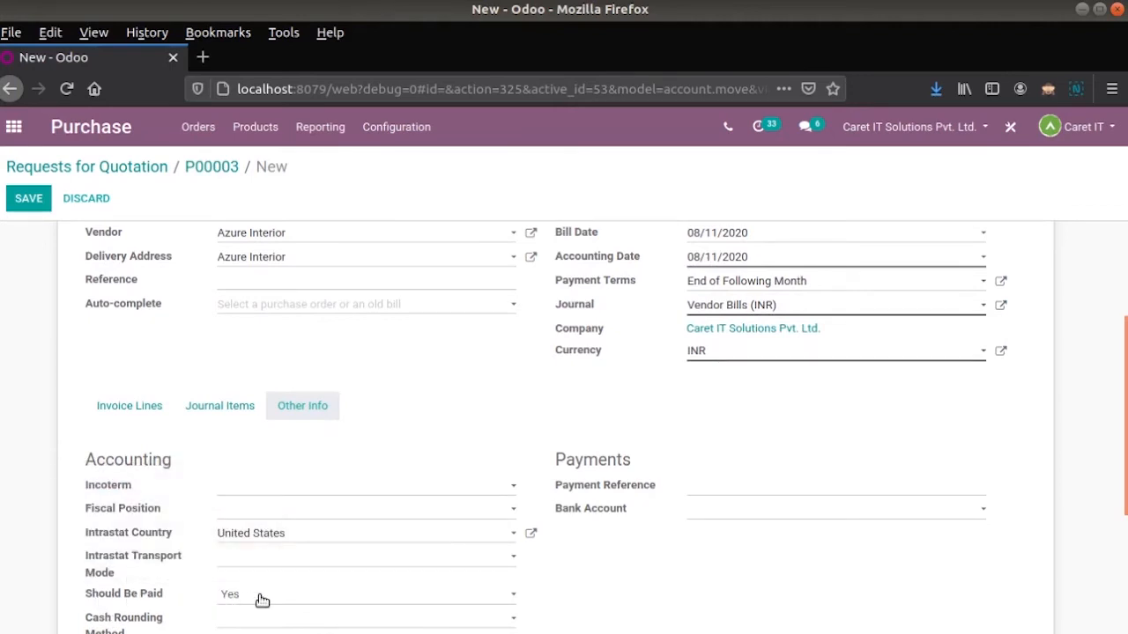
Step: Set the Corner Desk Black line's quantity to 15 on the new bill and save the draft
{"action": "left_click", "coordinate": [148, 408]}
{"action": "left_click", "coordinate": [675, 500]}
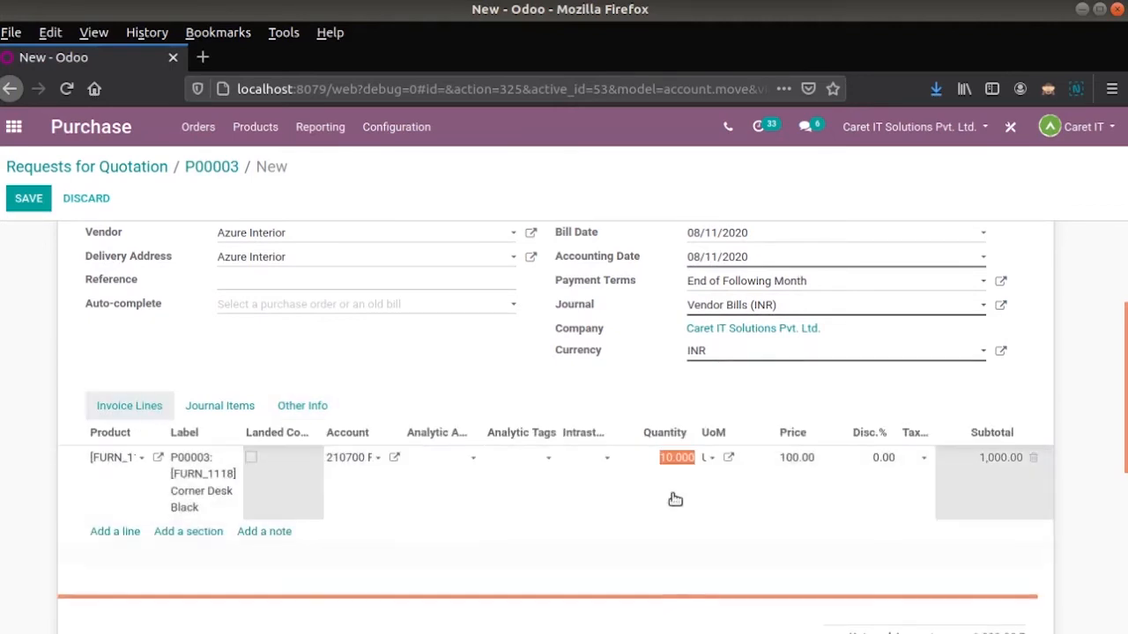
{"action": "type", "text": "15"}
{"action": "left_click", "coordinate": [305, 411]}
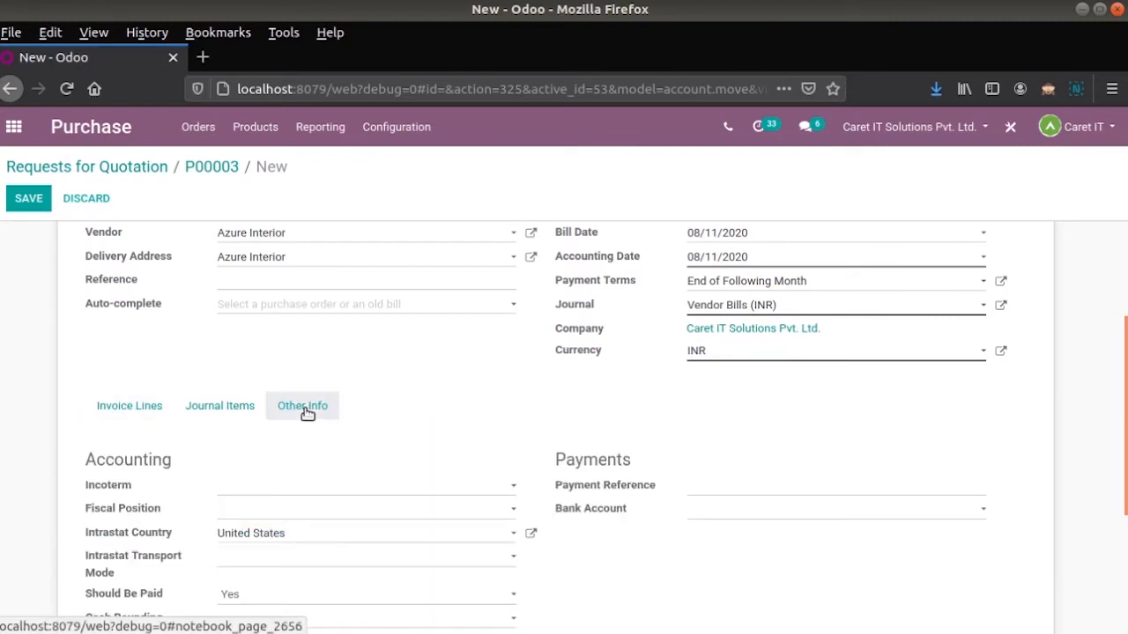
{"action": "left_click", "coordinate": [26, 197]}
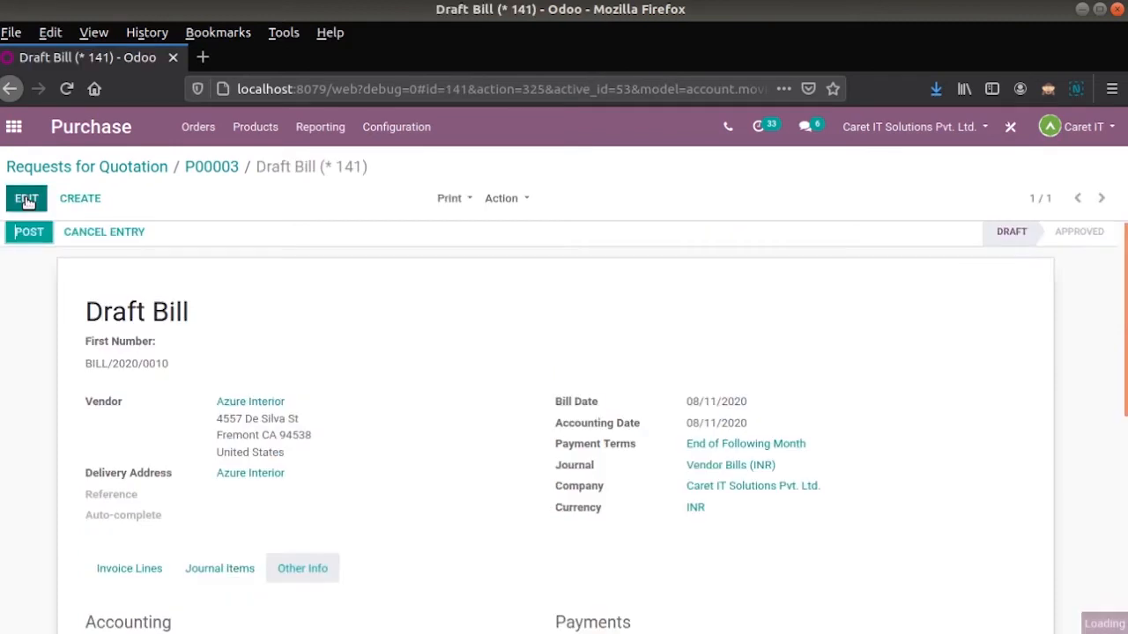
Step: Check the Should Be Paid status of the saved draft bill in its other information
{"action": "scroll", "coordinate": [250, 448], "scroll_direction": "down", "scroll_amount": 5}
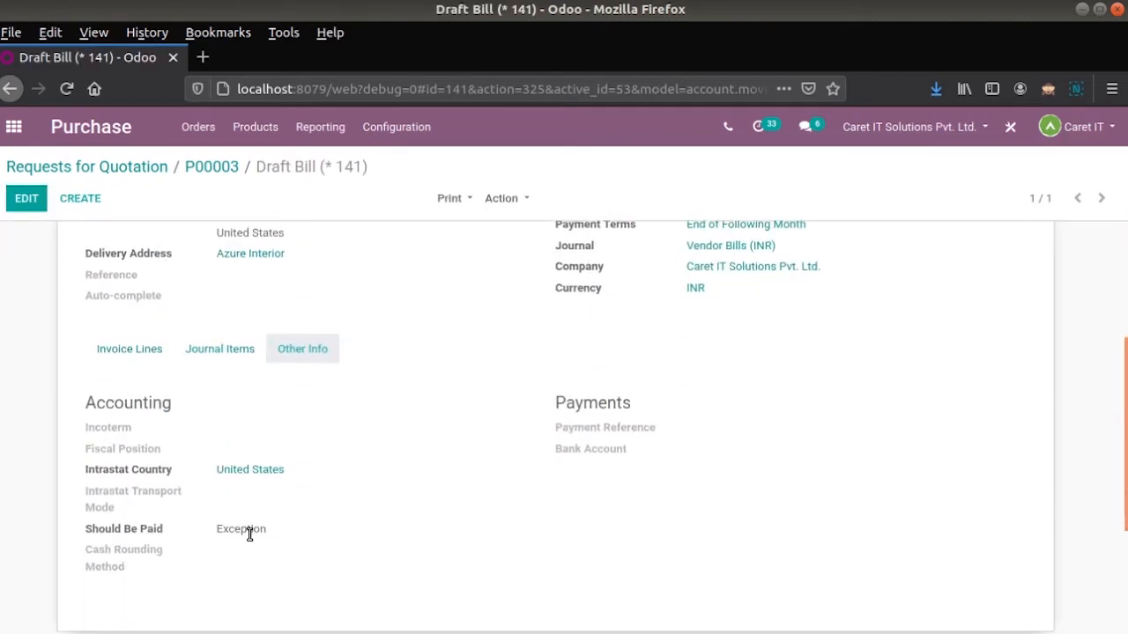
{"action": "scroll", "coordinate": [250, 534], "scroll_direction": "up", "scroll_amount": 5}
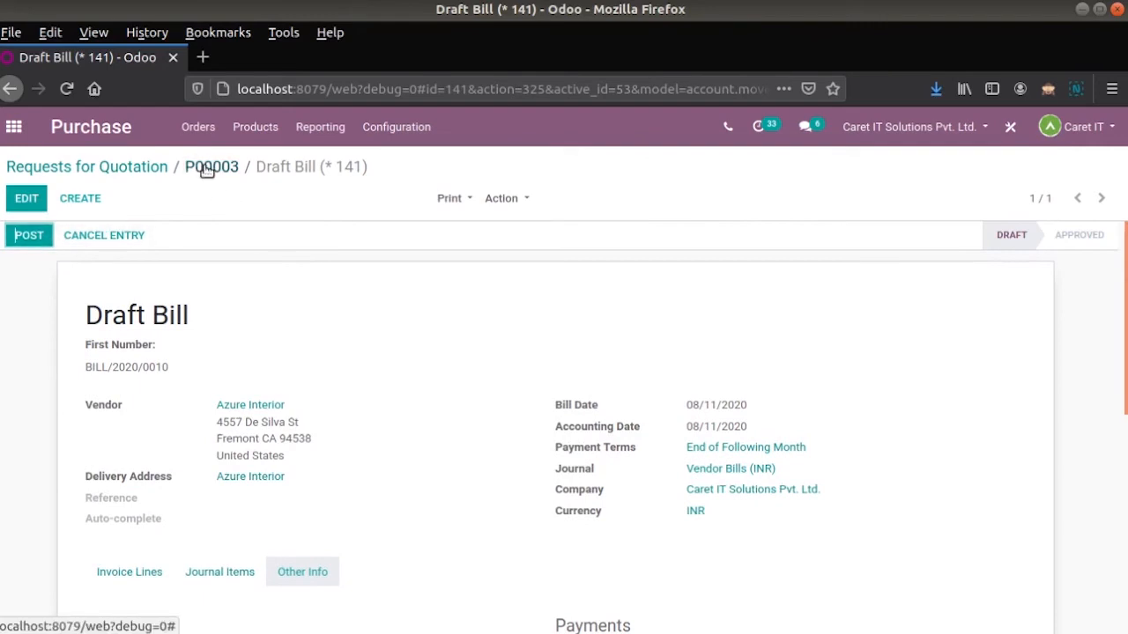
{"action": "scroll", "coordinate": [300, 593], "scroll_direction": "down", "scroll_amount": 5}
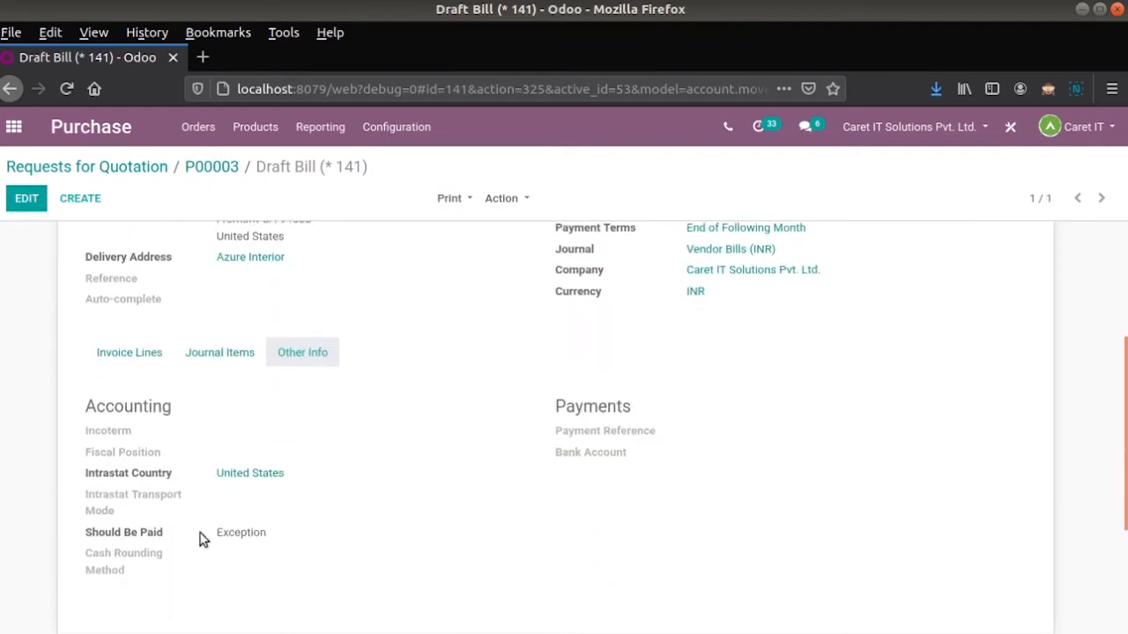
{"action": "scroll", "coordinate": [271, 545], "scroll_direction": "up", "scroll_amount": 5}
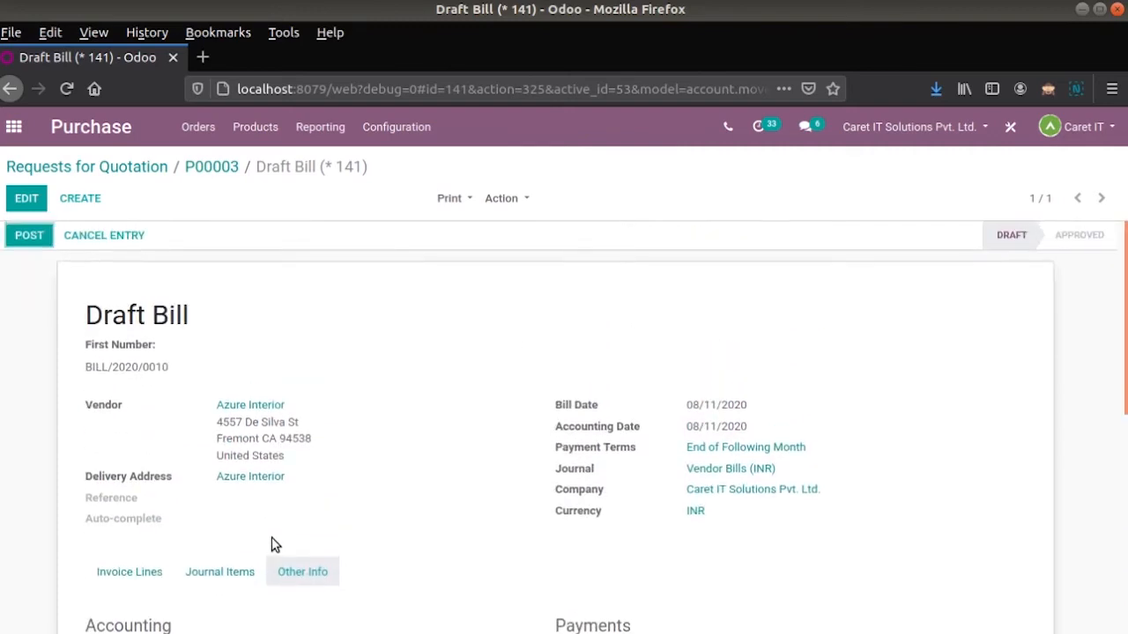
Step: Open backorder receipt WH/IN/00003 from purchase order P00003 and validate it for the remaining Corner Desk Black units
{"action": "left_click", "coordinate": [223, 168]}
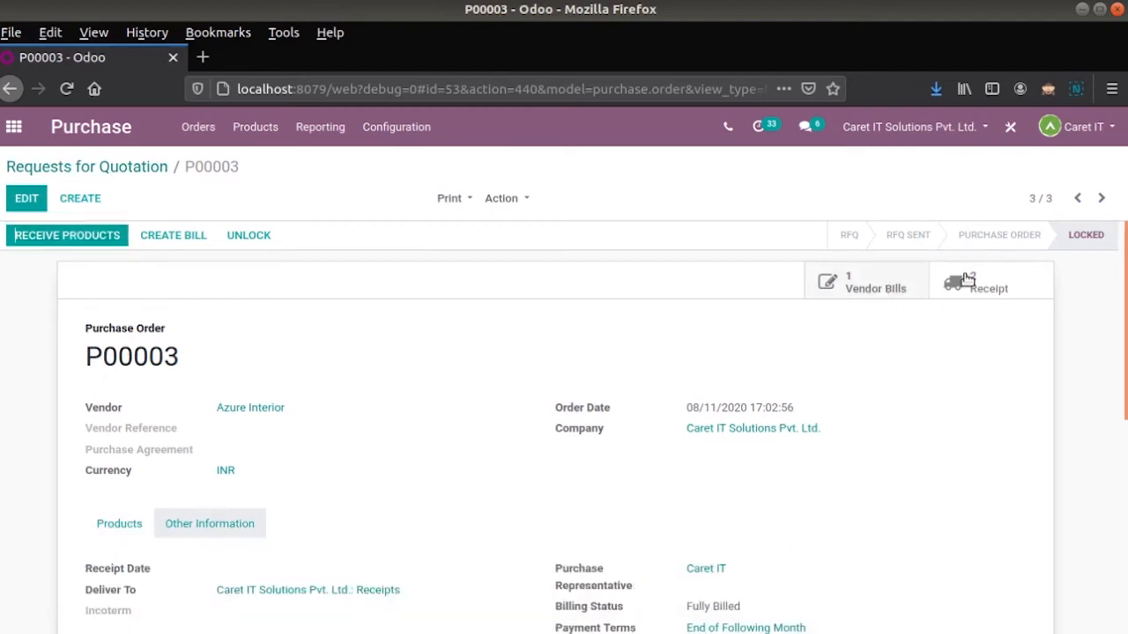
{"action": "left_click", "coordinate": [970, 291]}
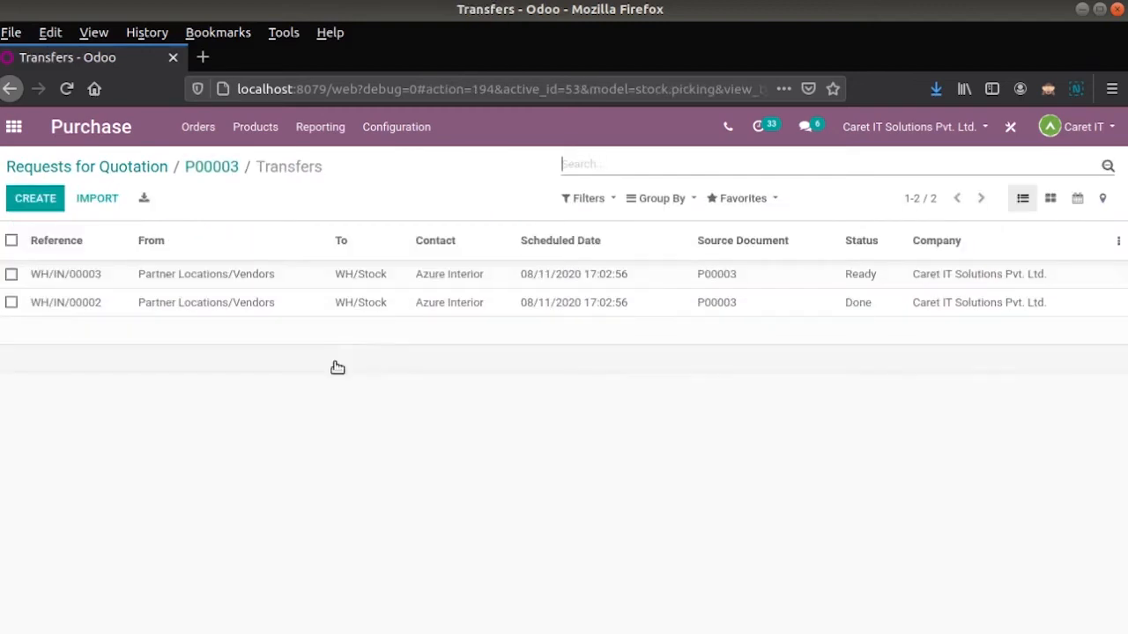
{"action": "left_click", "coordinate": [616, 276]}
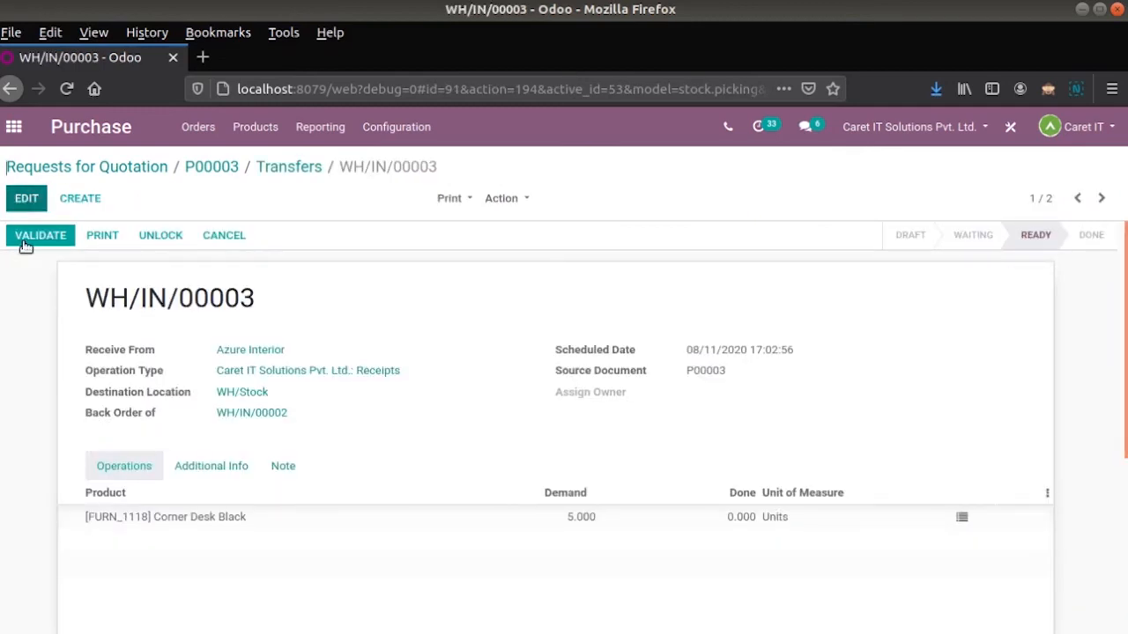
{"action": "left_click", "coordinate": [25, 245]}
{"action": "left_click", "coordinate": [176, 282]}
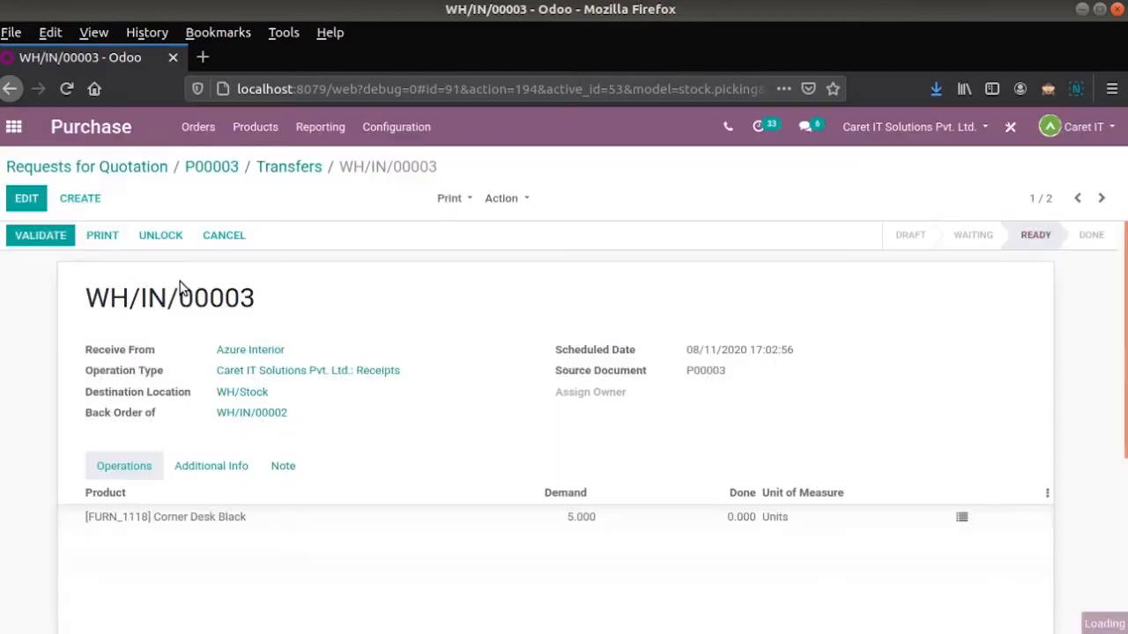
Step: Open the vendor bill linked to purchase order P00003 and check its Should Be Paid status after the full receipt
{"action": "left_click", "coordinate": [297, 166]}
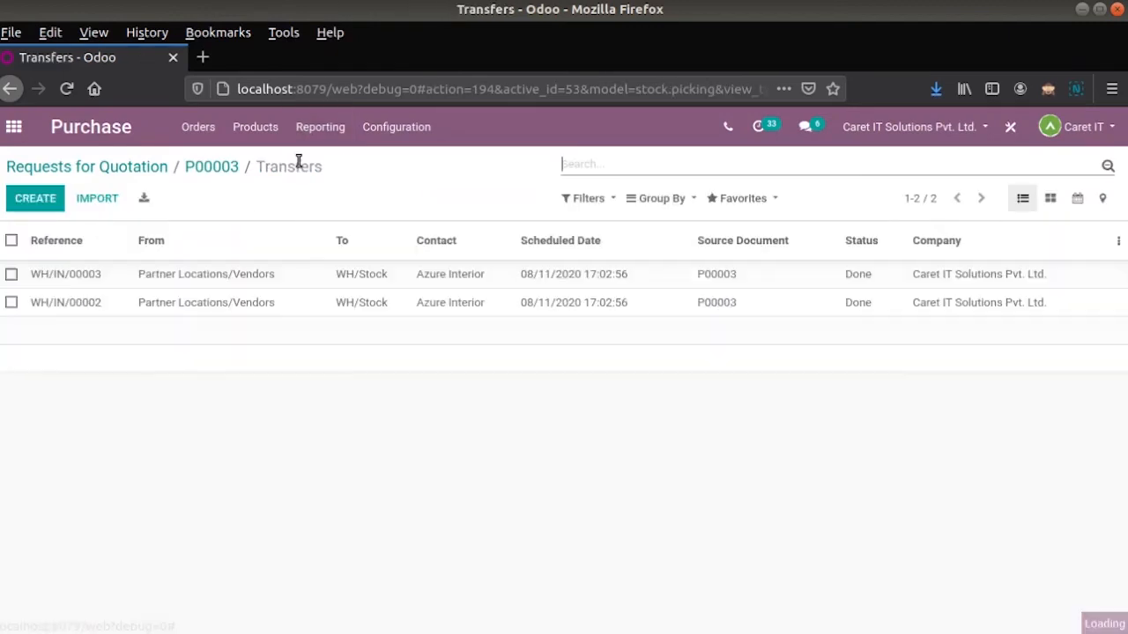
{"action": "left_click", "coordinate": [212, 167]}
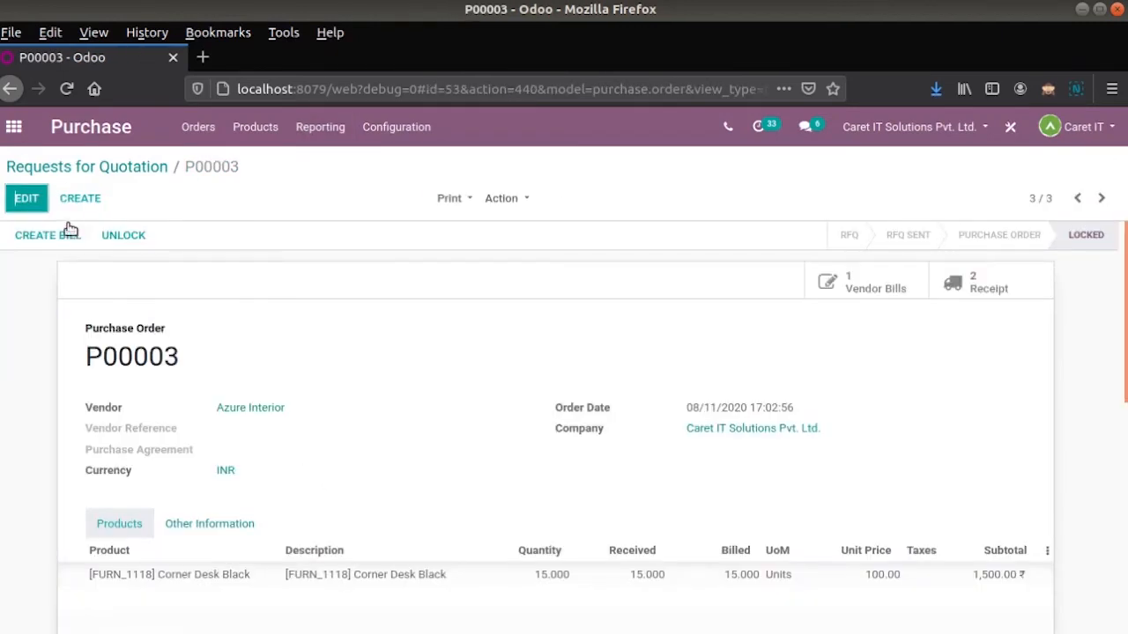
{"action": "left_click", "coordinate": [854, 283]}
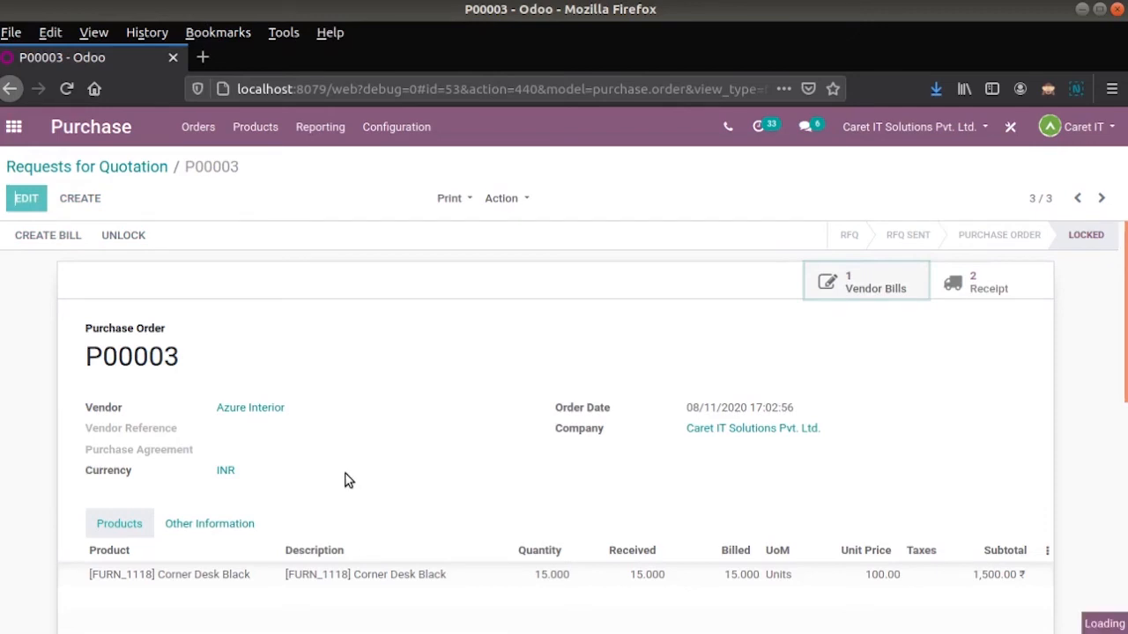
{"action": "scroll", "coordinate": [345, 481], "scroll_direction": "down", "scroll_amount": 3}
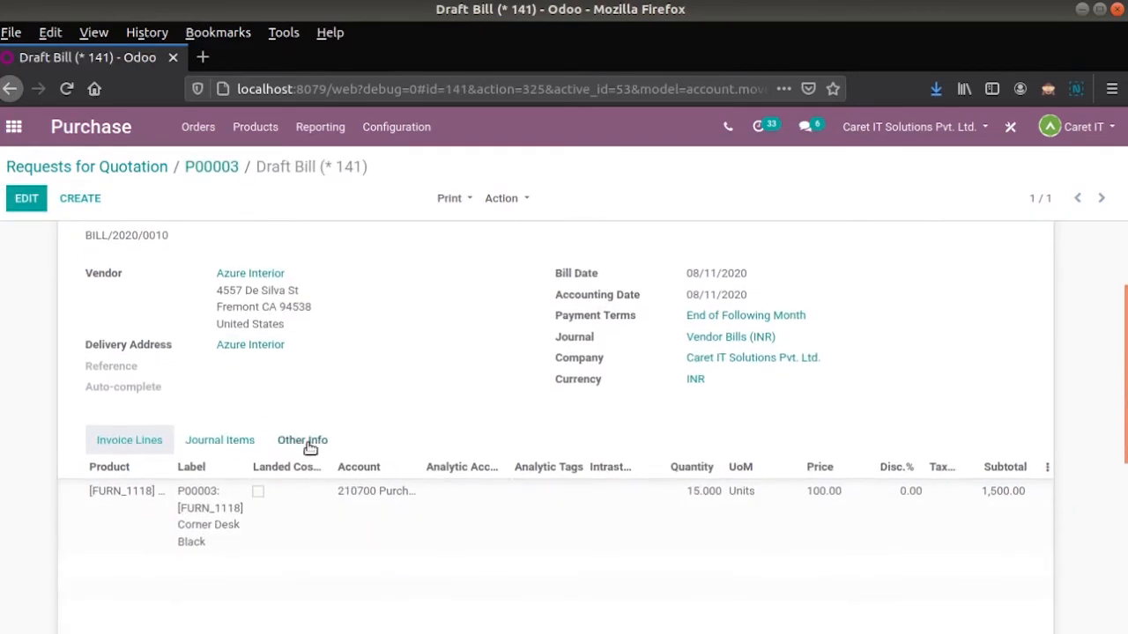
{"action": "left_click", "coordinate": [308, 445]}
{"action": "scroll", "coordinate": [310, 448], "scroll_direction": "down", "scroll_amount": 3}
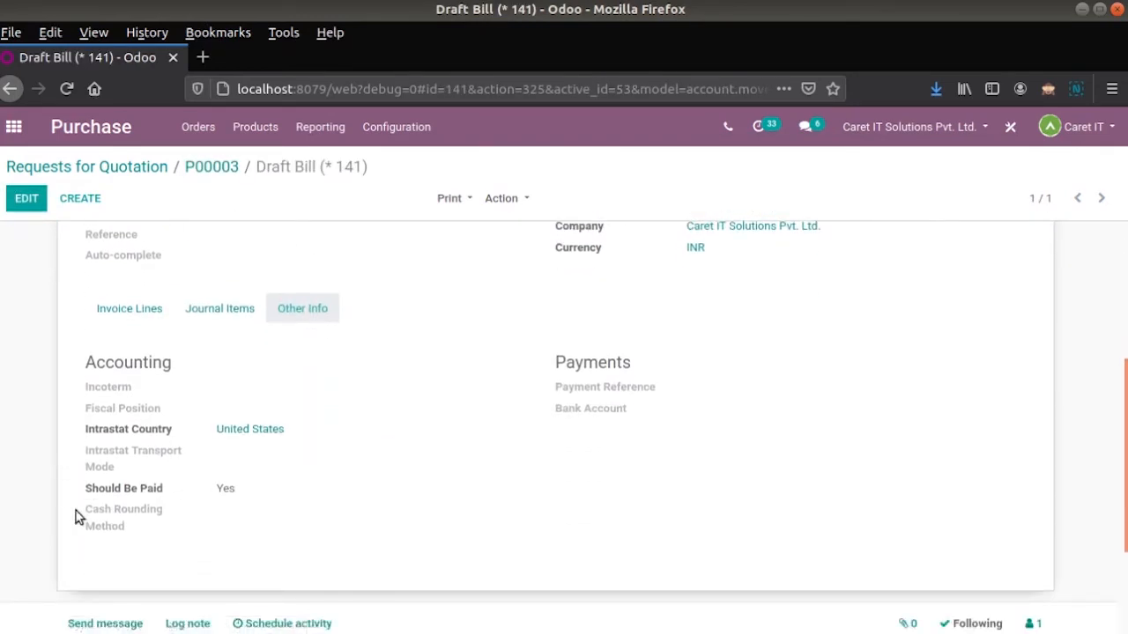
{"action": "scroll", "coordinate": [77, 509], "scroll_direction": "down", "scroll_amount": 1}
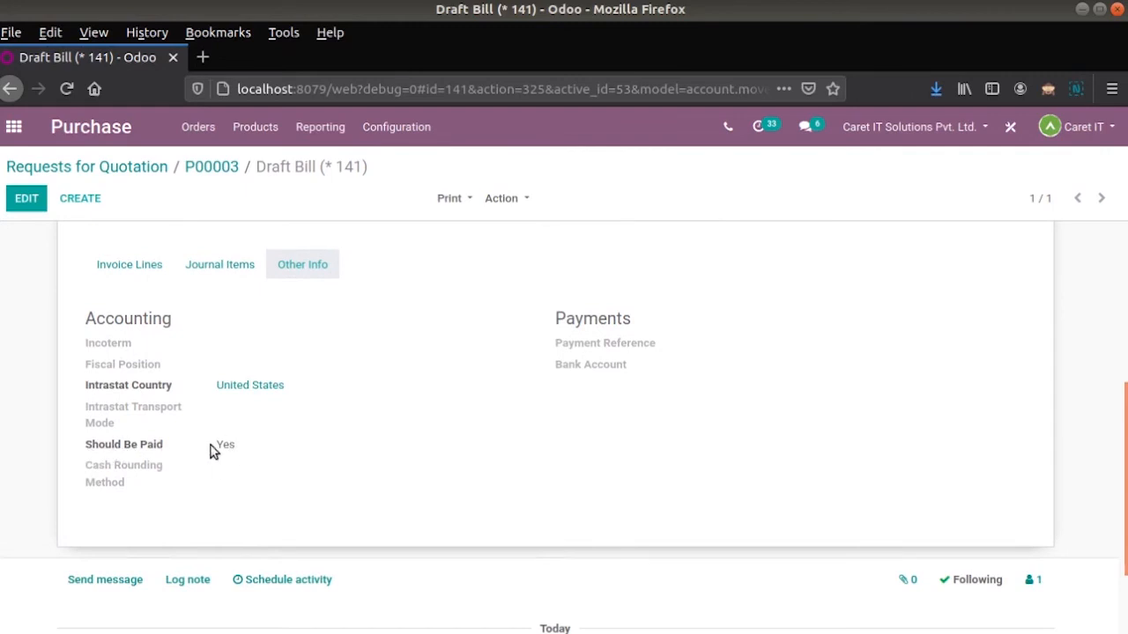
{"action": "scroll", "coordinate": [283, 476], "scroll_direction": "up", "scroll_amount": 7}
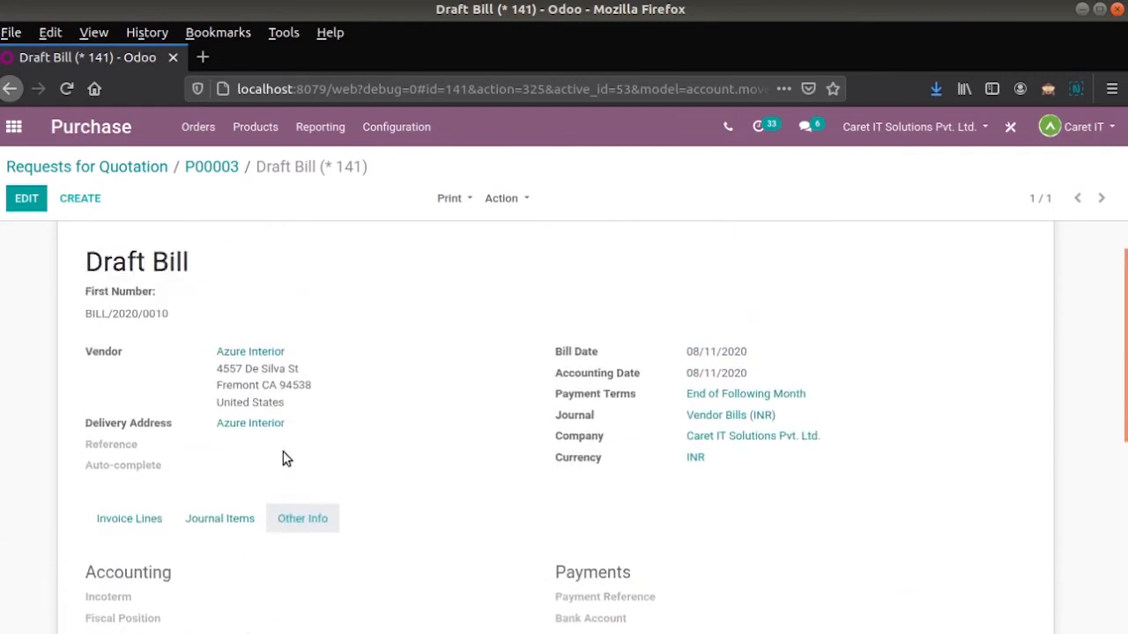
{"action": "scroll", "coordinate": [291, 462], "scroll_direction": "down", "scroll_amount": 5}
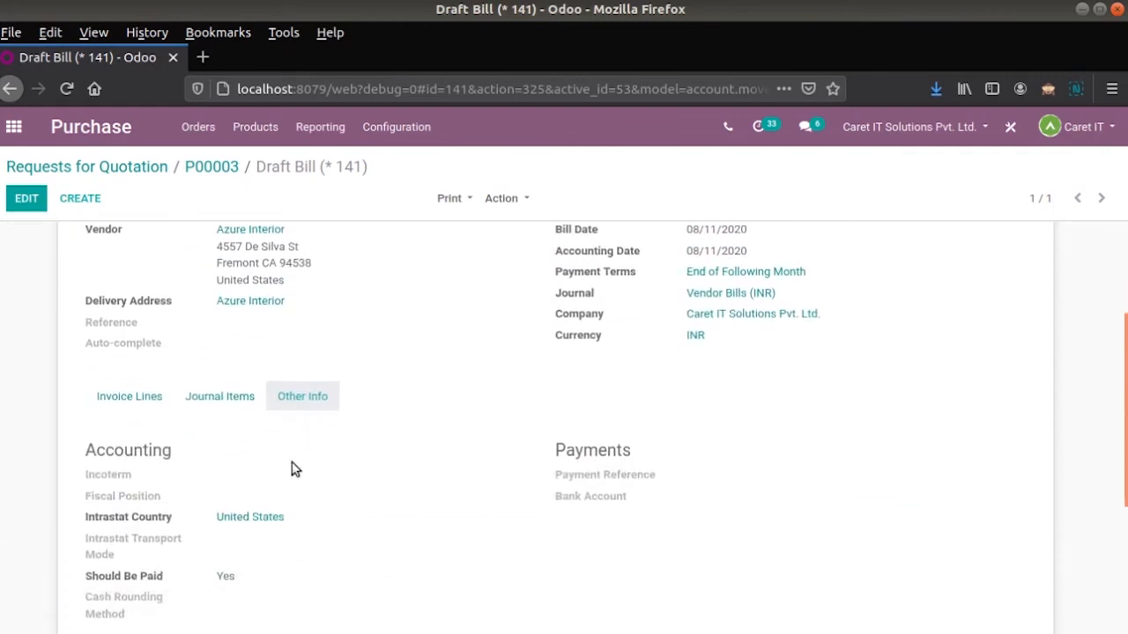
{"action": "scroll", "coordinate": [264, 414], "scroll_direction": "up", "scroll_amount": 5}
Step: Return to purchase order P00003 and duplicate it as a new request for quotation
{"action": "left_click", "coordinate": [206, 175]}
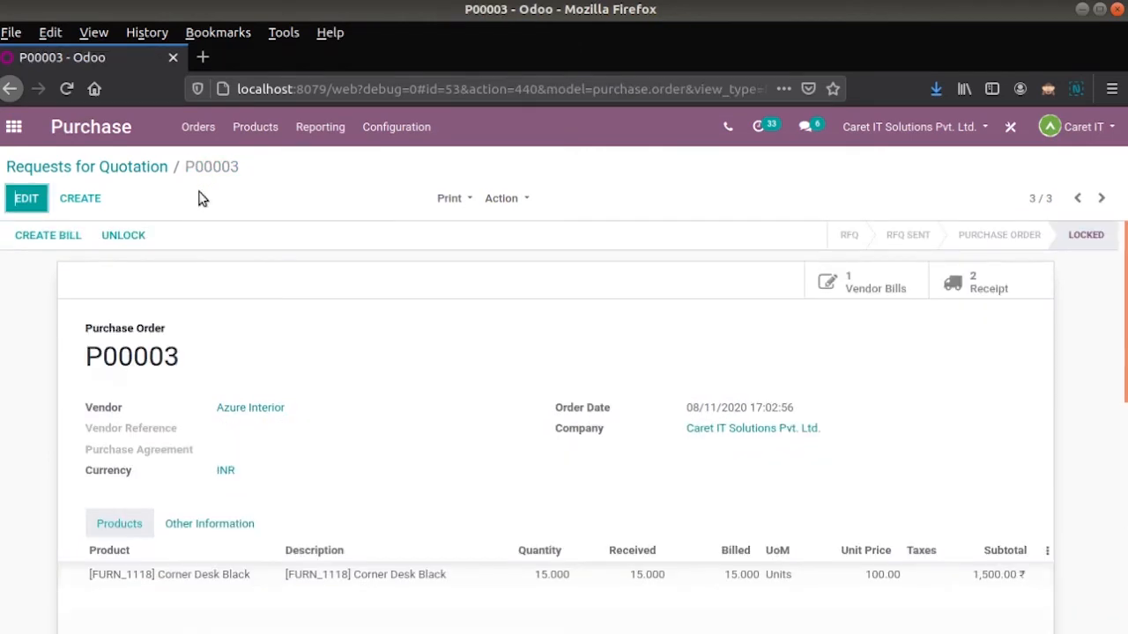
{"action": "left_click", "coordinate": [520, 199]}
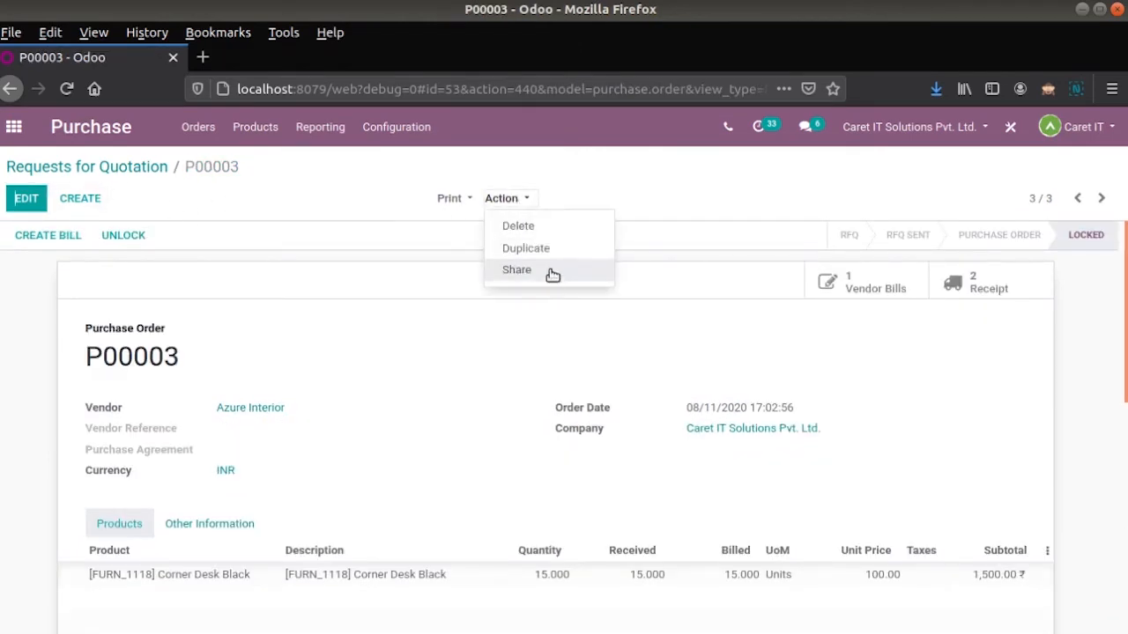
{"action": "left_click", "coordinate": [551, 250]}
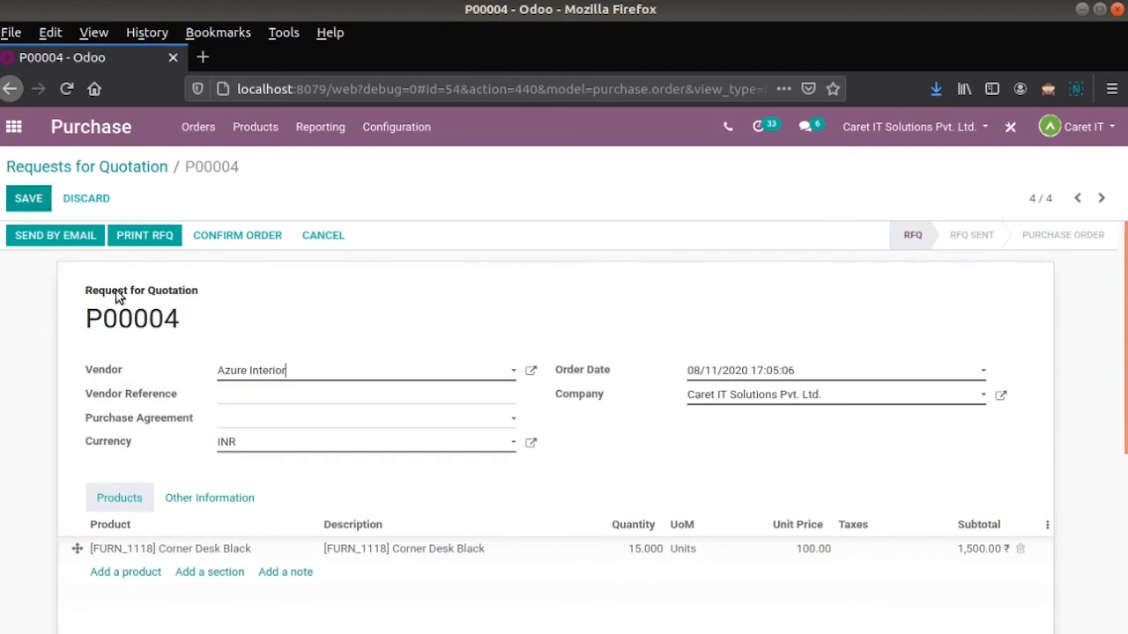
Step: Set the Corner Desk Black quantity to 5 on the duplicated request, save it and confirm the order
{"action": "left_click", "coordinate": [636, 550]}
{"action": "type", "text": "5"}
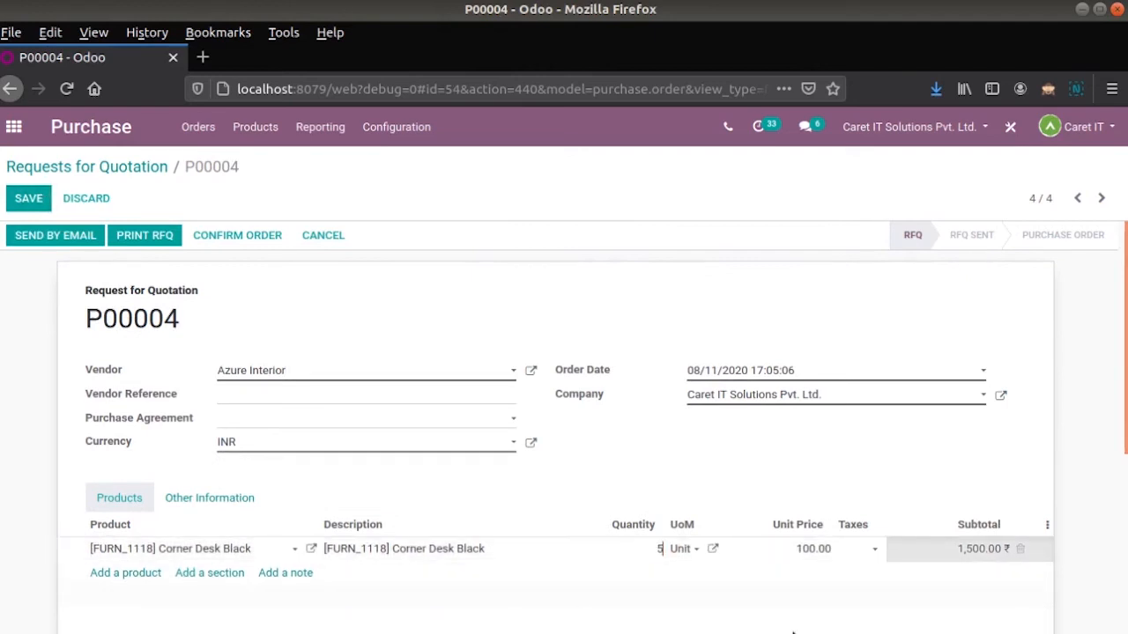
{"action": "left_click", "coordinate": [29, 201]}
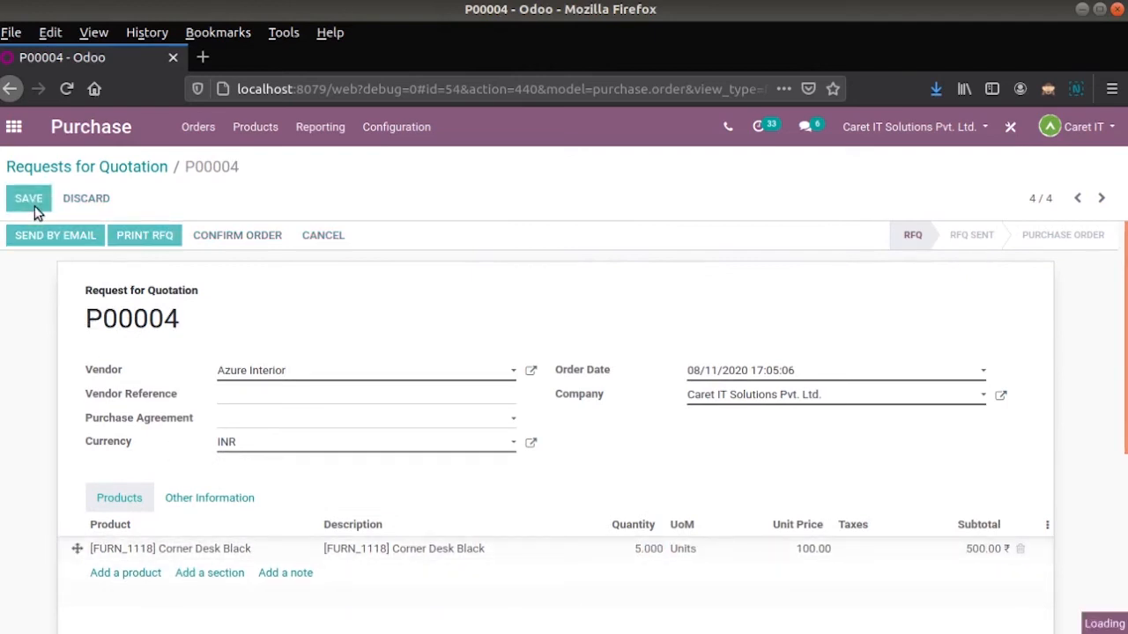
{"action": "left_click", "coordinate": [231, 236]}
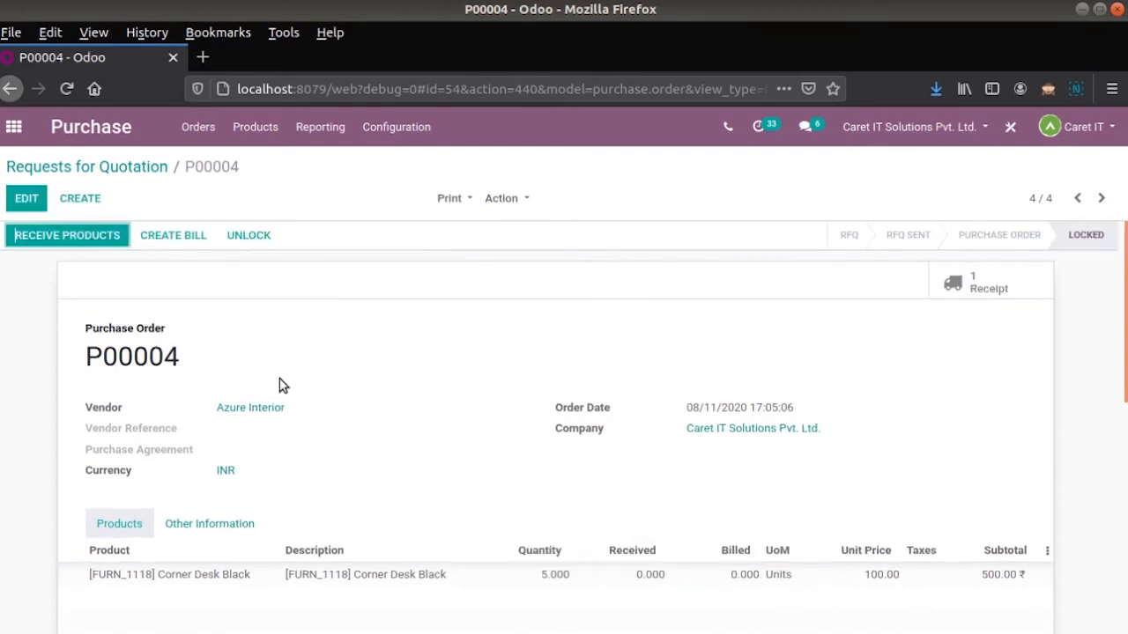
Step: Create a vendor bill from purchase order P00004 and save it as a draft with its default line quantity
{"action": "left_click", "coordinate": [186, 237]}
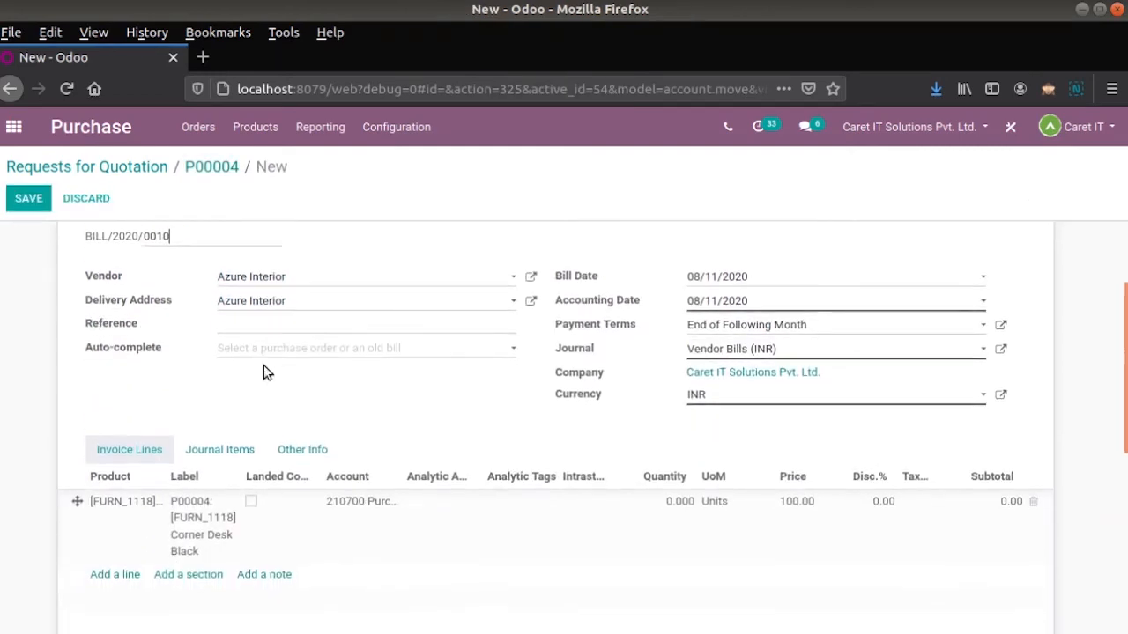
{"action": "scroll", "coordinate": [264, 369], "scroll_direction": "down", "scroll_amount": 3}
{"action": "scroll", "coordinate": [665, 507], "scroll_direction": "down", "scroll_amount": 1}
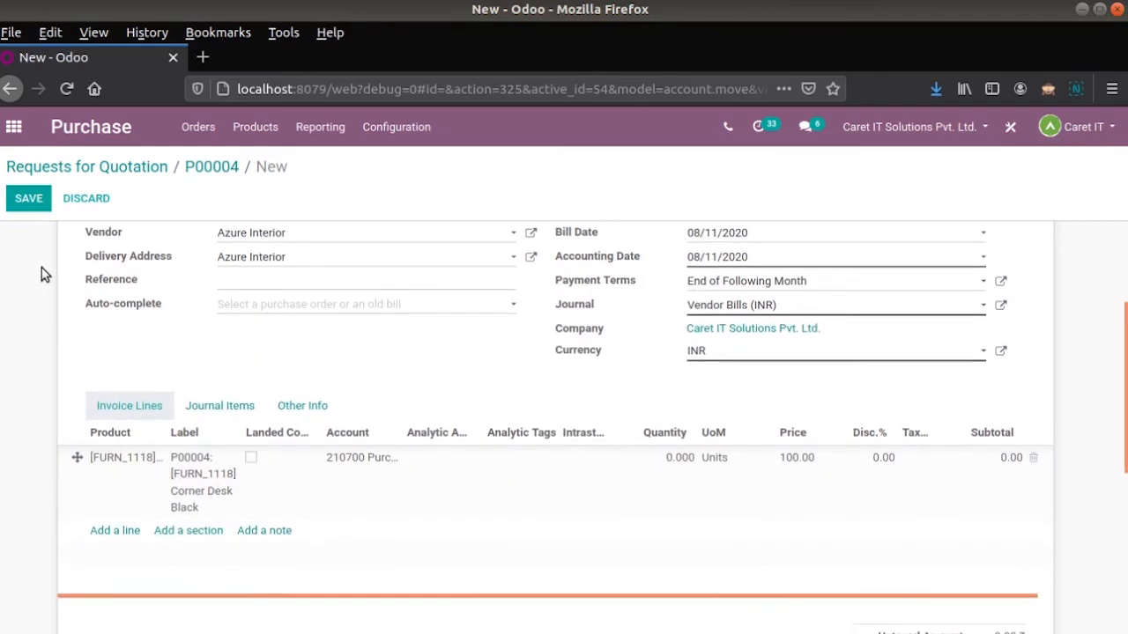
{"action": "left_click", "coordinate": [24, 203]}
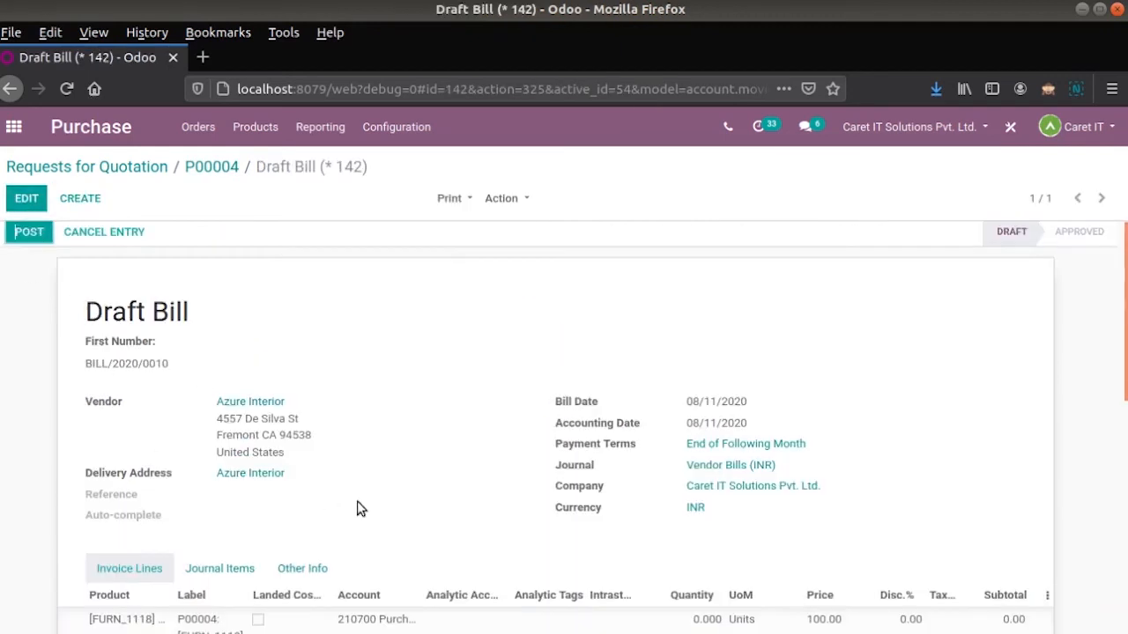
Step: Check the Should Be Paid status in the other information of the new draft bill for P00004
{"action": "scroll", "coordinate": [357, 505], "scroll_direction": "down", "scroll_amount": 2}
{"action": "left_click", "coordinate": [321, 447]}
{"action": "scroll", "coordinate": [50, 496], "scroll_direction": "down", "scroll_amount": 3}
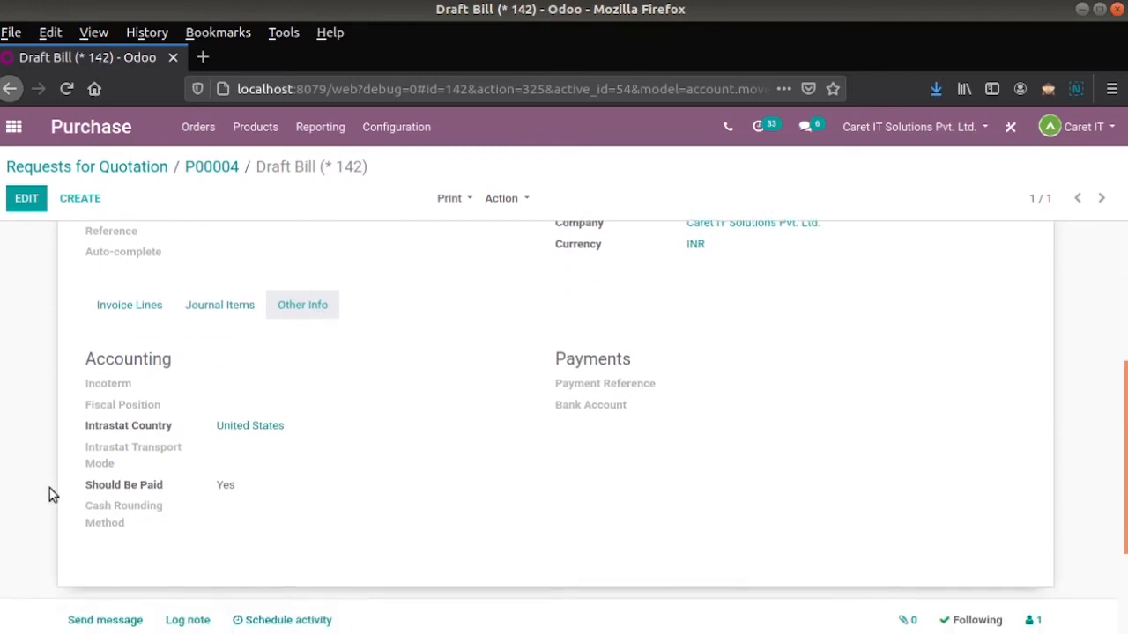
{"action": "scroll", "coordinate": [320, 526], "scroll_direction": "up", "scroll_amount": 4}
Step: Edit the draft bill for P00004, set the Corner Desk Black line's quantity to 5 and save
{"action": "left_click", "coordinate": [26, 198]}
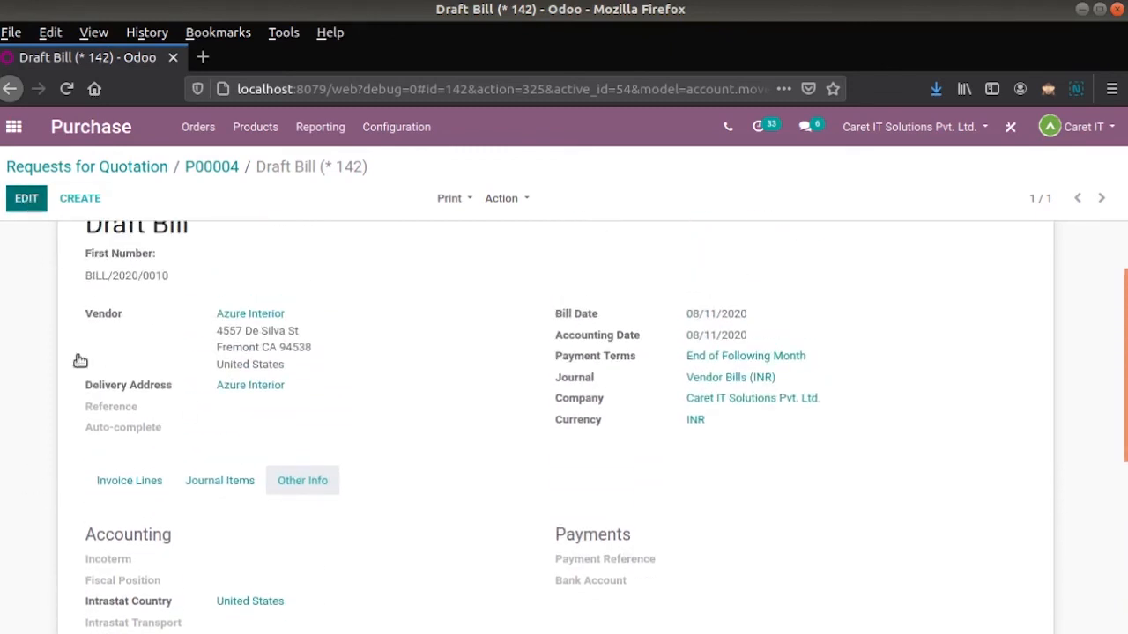
{"action": "left_click", "coordinate": [130, 491]}
{"action": "left_click", "coordinate": [668, 545]}
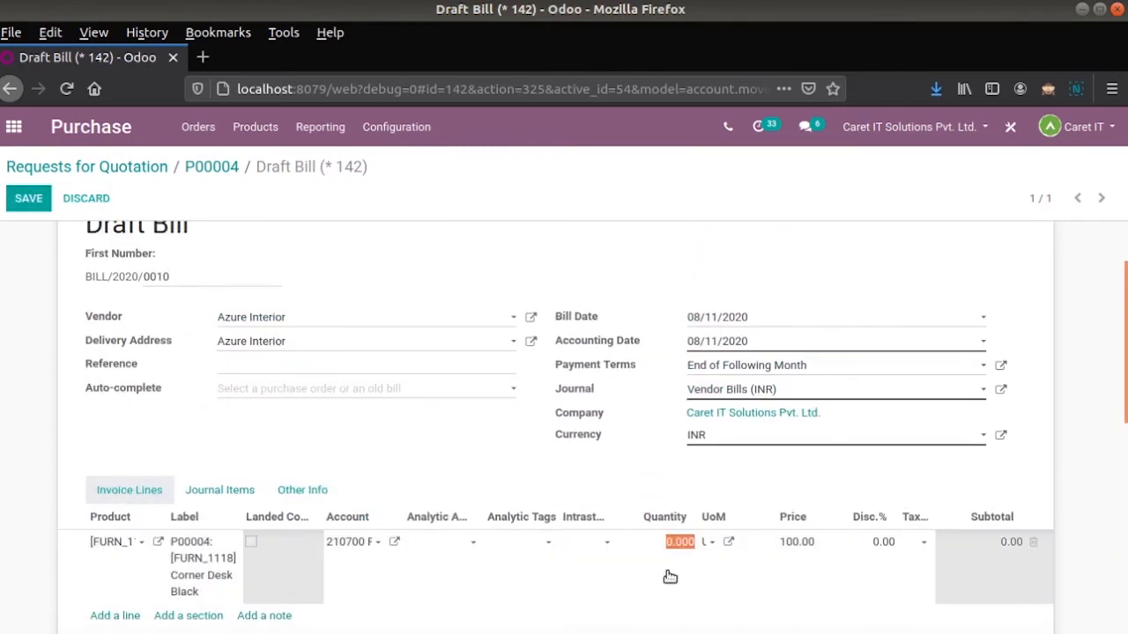
{"action": "type", "text": "5"}
{"action": "left_click", "coordinate": [38, 198]}
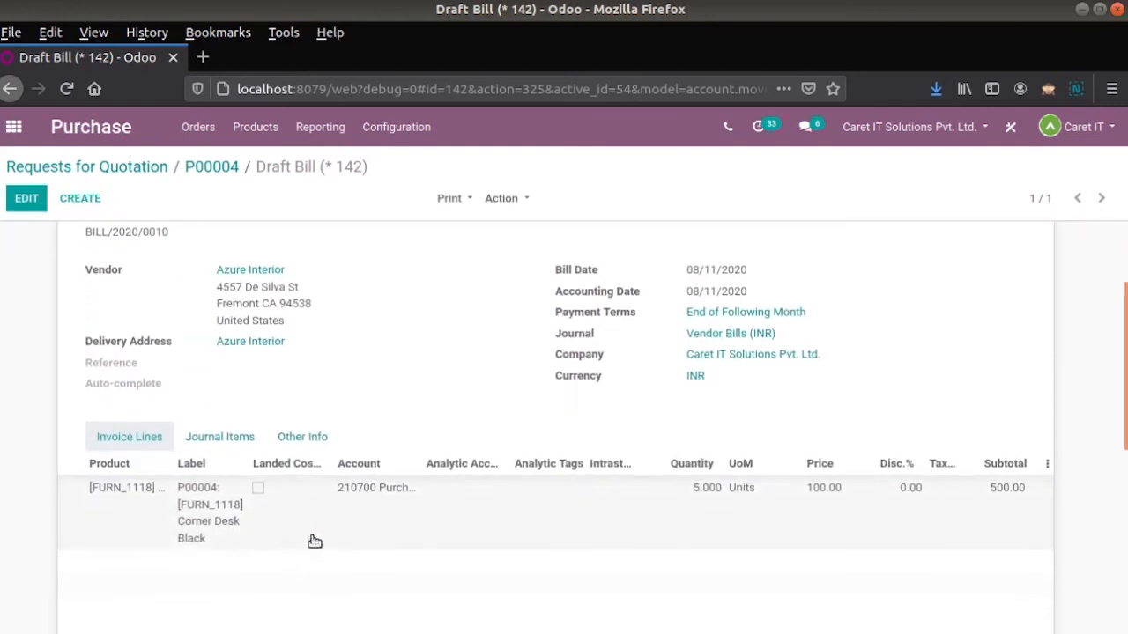
Step: Compare the Should Be Paid status of the P00004 draft bill with the billed quantity on its invoice line
{"action": "left_click", "coordinate": [302, 437]}
{"action": "scroll", "coordinate": [264, 458], "scroll_direction": "down", "scroll_amount": 3}
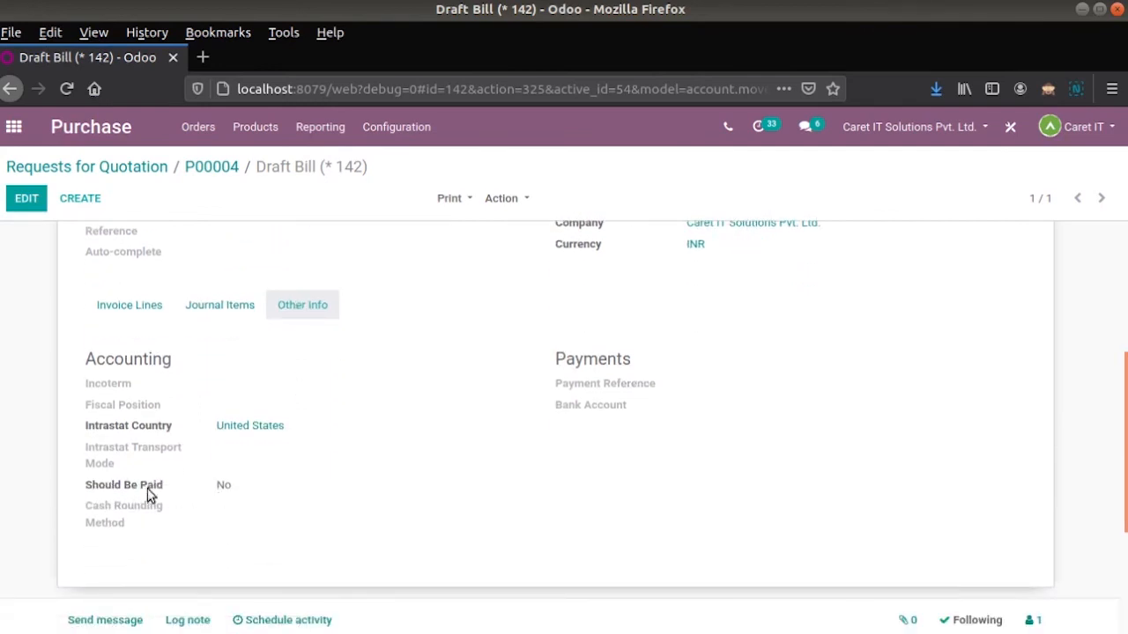
{"action": "scroll", "coordinate": [231, 496], "scroll_direction": "up", "scroll_amount": 2}
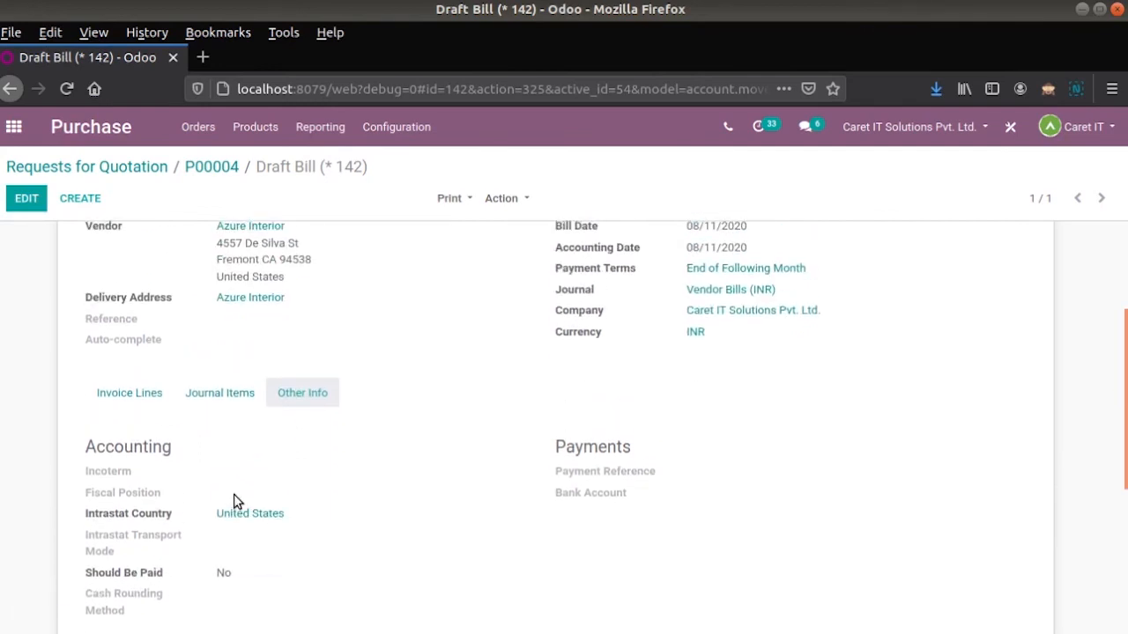
{"action": "scroll", "coordinate": [233, 500], "scroll_direction": "up", "scroll_amount": 3}
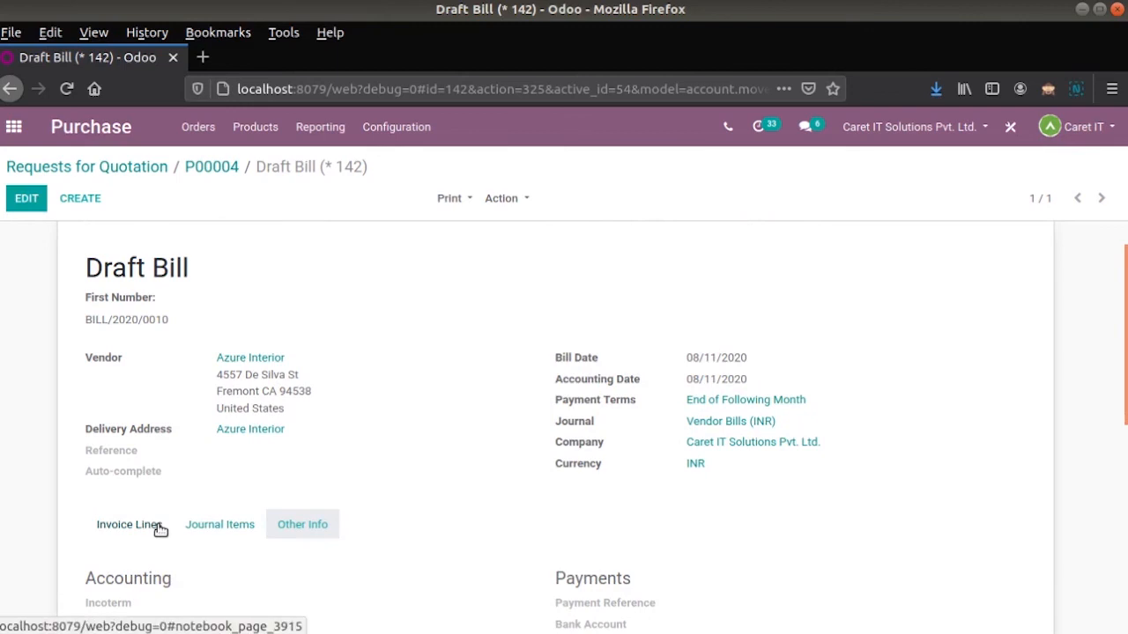
{"action": "left_click", "coordinate": [160, 530]}
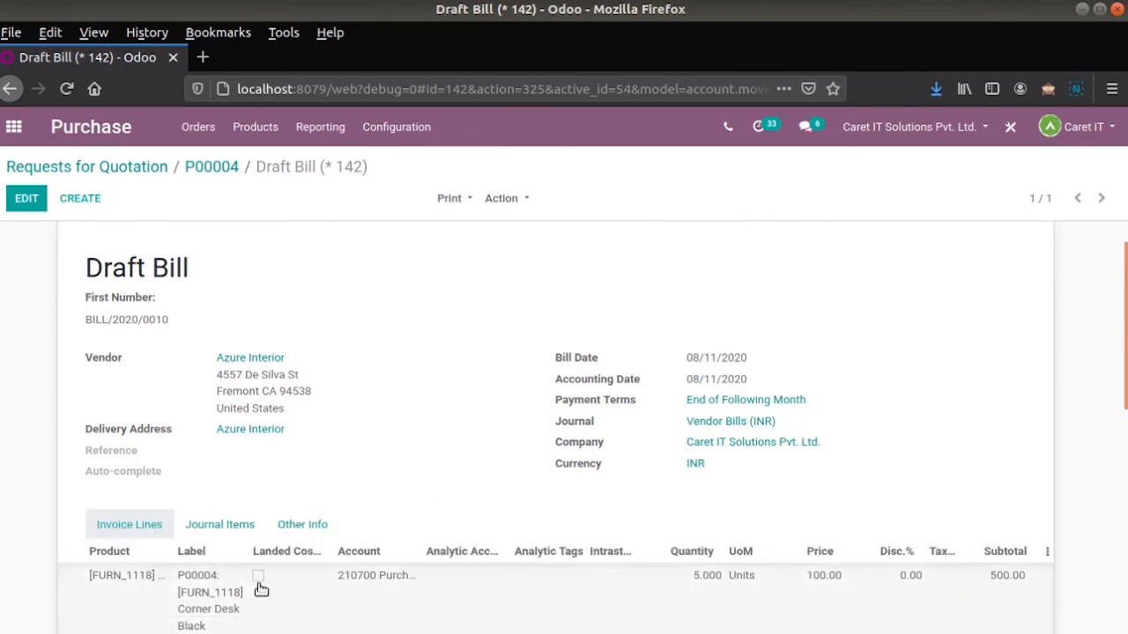
{"action": "left_click", "coordinate": [303, 528]}
{"action": "scroll", "coordinate": [300, 542], "scroll_direction": "down", "scroll_amount": 3}
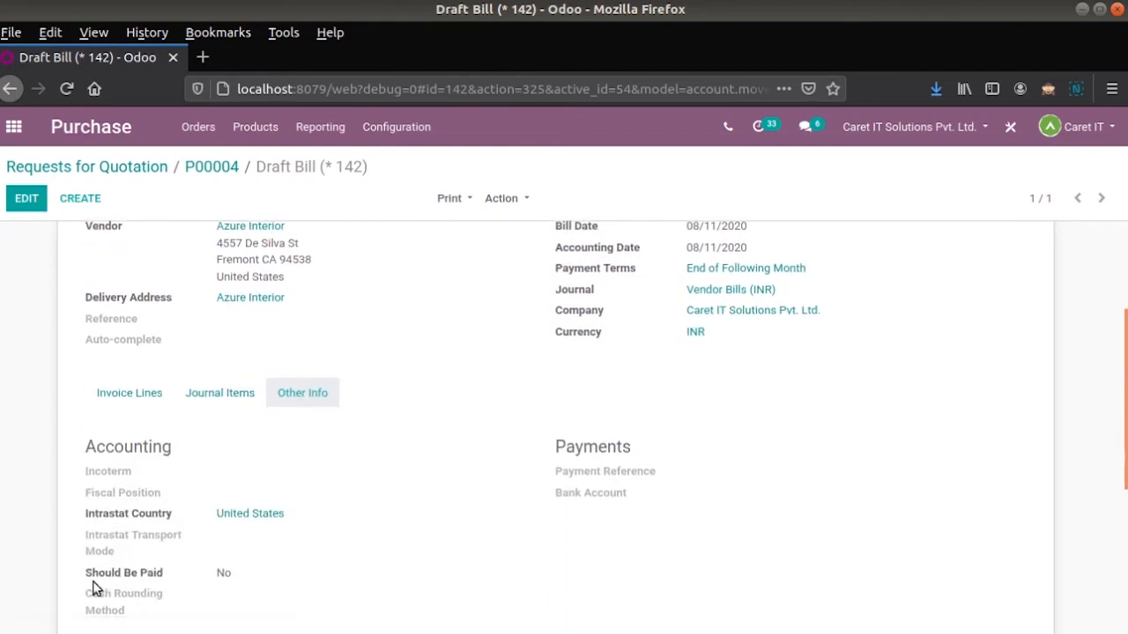
{"action": "scroll", "coordinate": [299, 610], "scroll_direction": "up", "scroll_amount": 4}
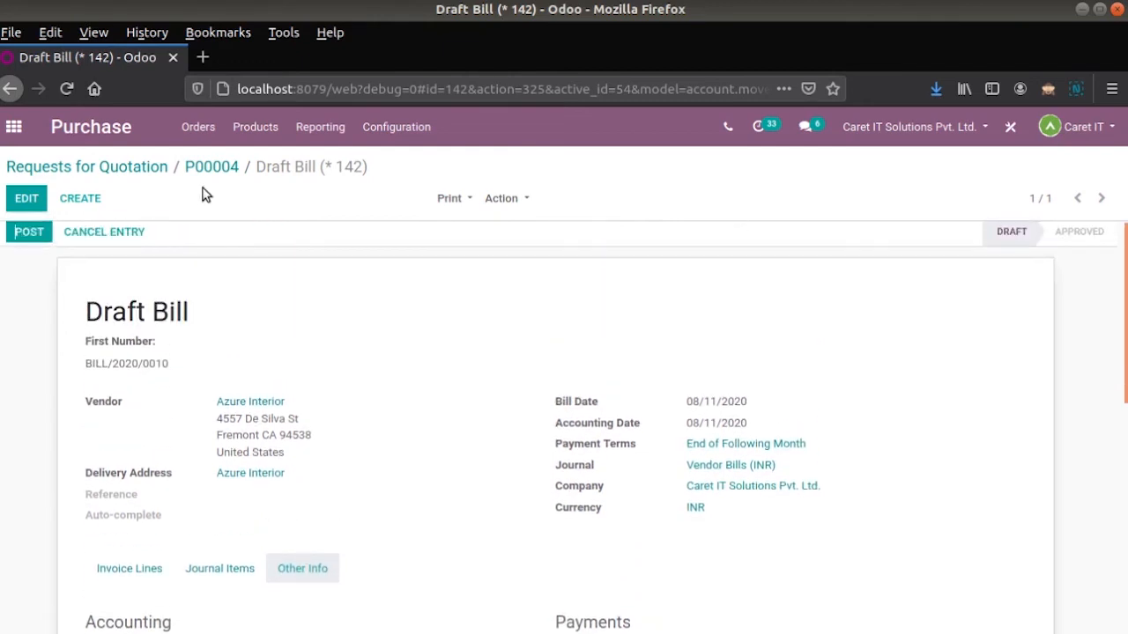